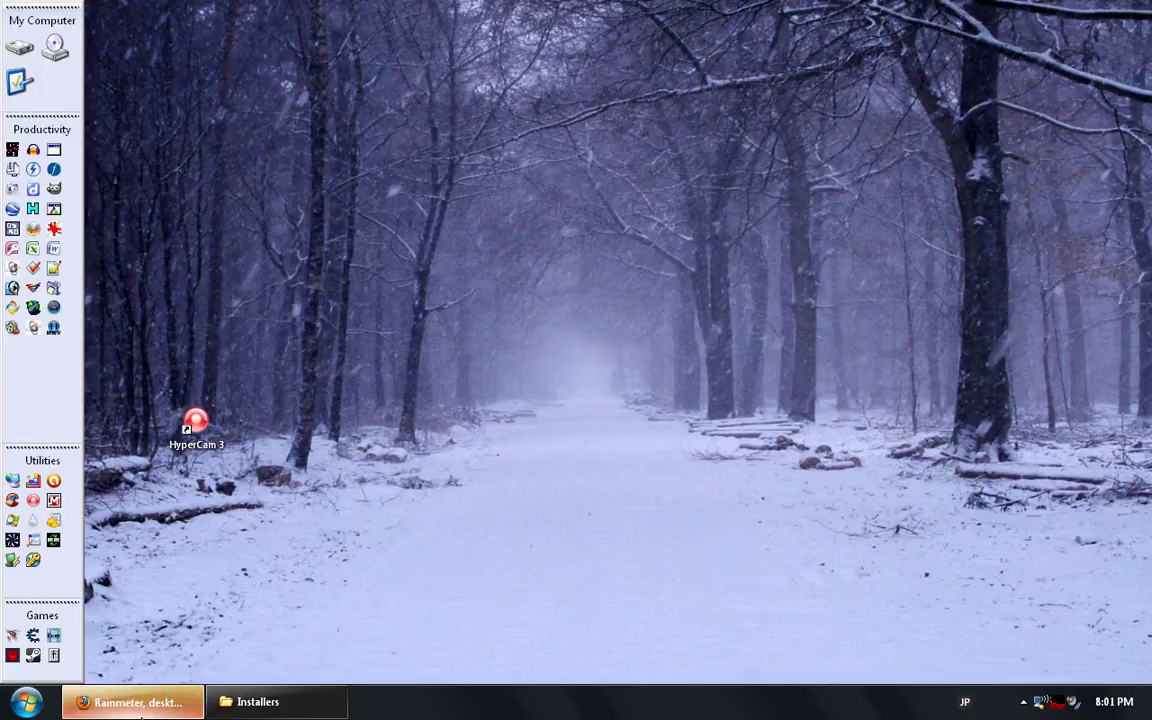
- Browse the Rainmeter homepage and SpeedFan page in Firefox, then minimize the browser
click(137, 702)
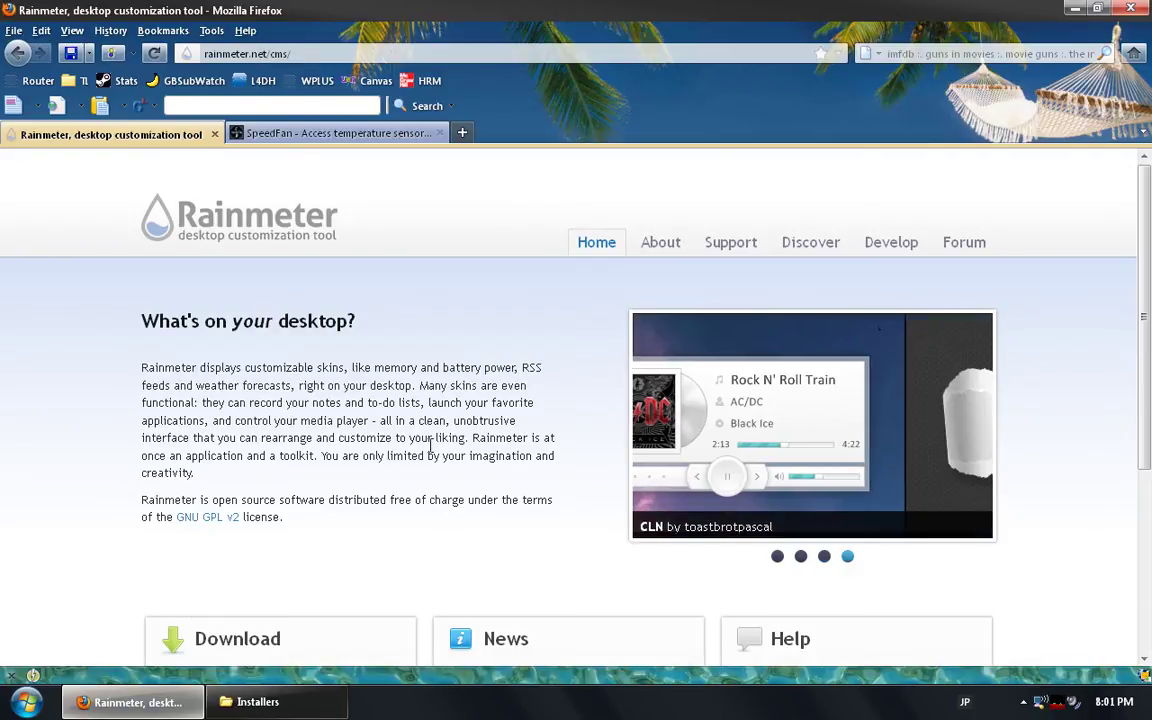
scroll(414, 450, down, 4)
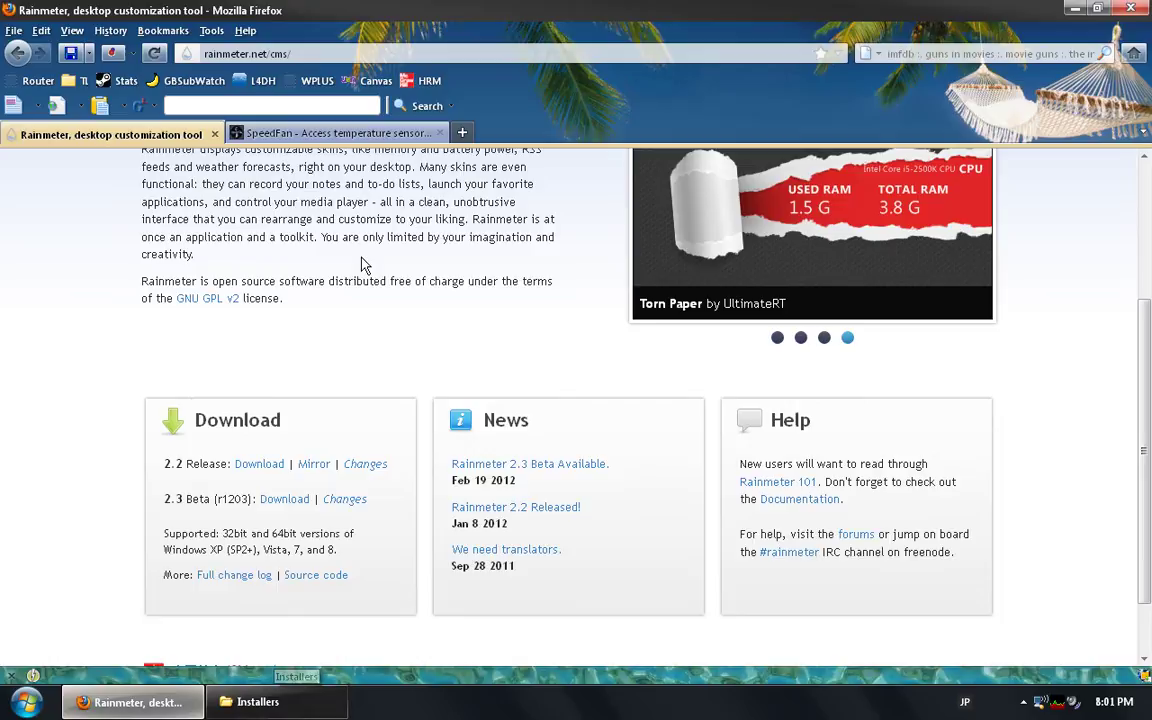
click(300, 135)
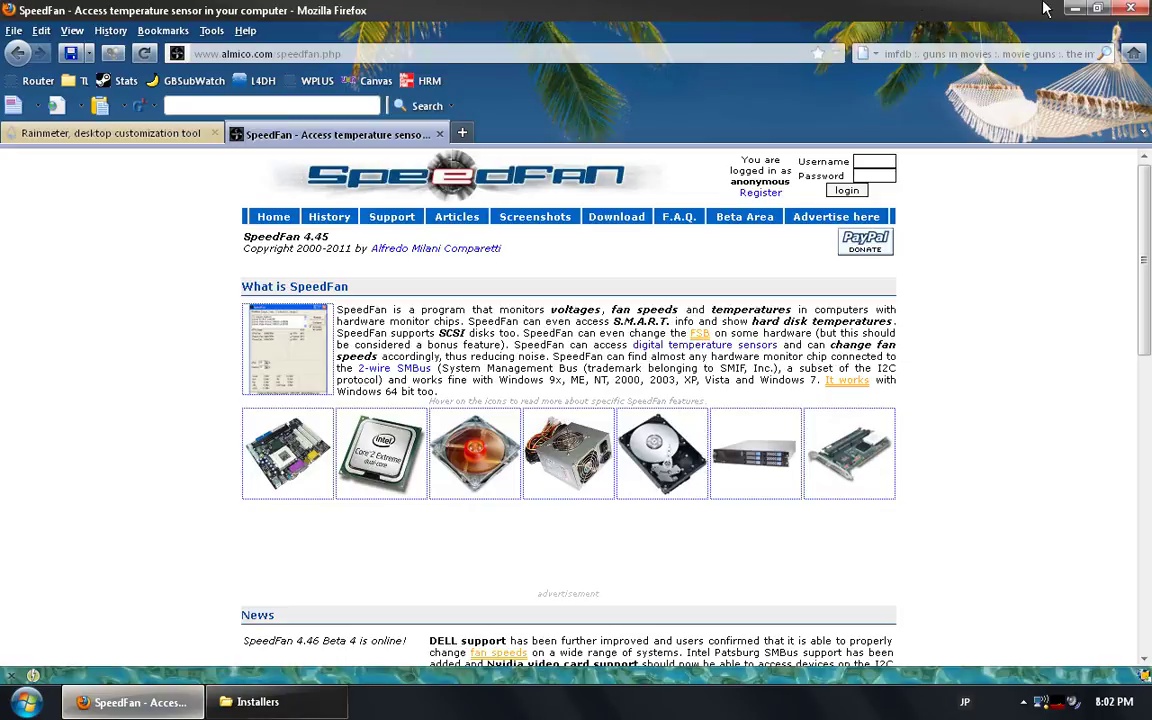
click(1072, 10)
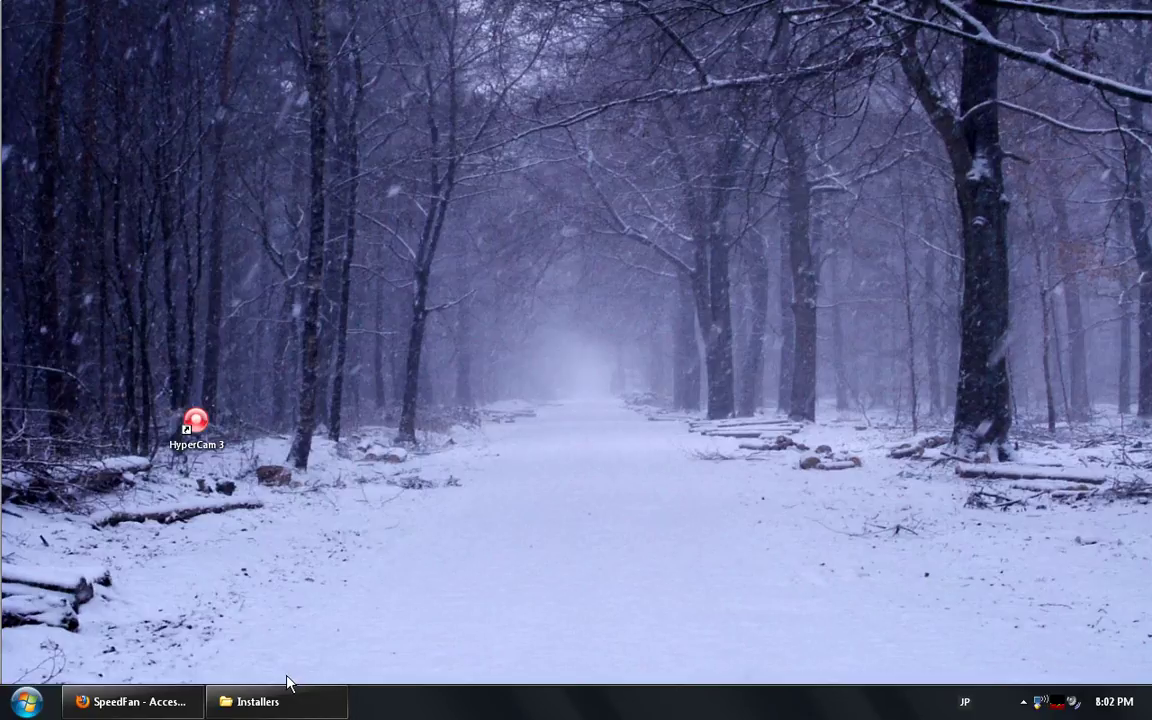
- Run Rainmeter-2.2.exe in English as a standard install to C:\Program Files\Rainmeter\, then launch Rainmeter
click(255, 707)
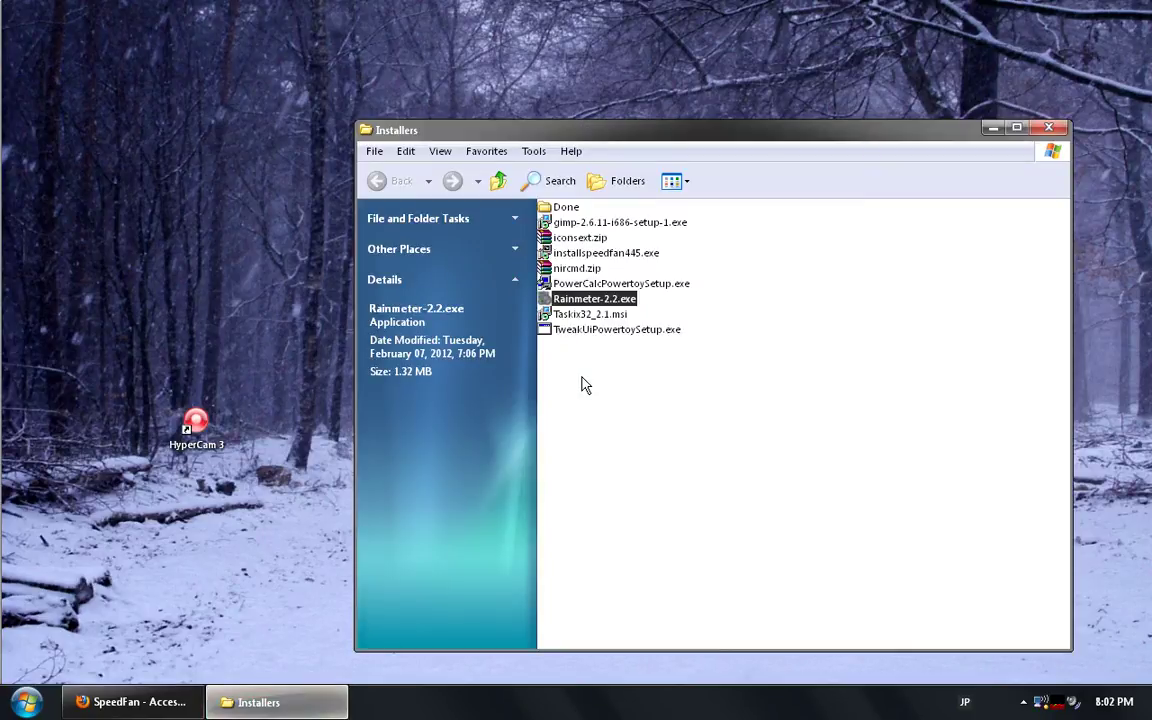
double_click(614, 306)
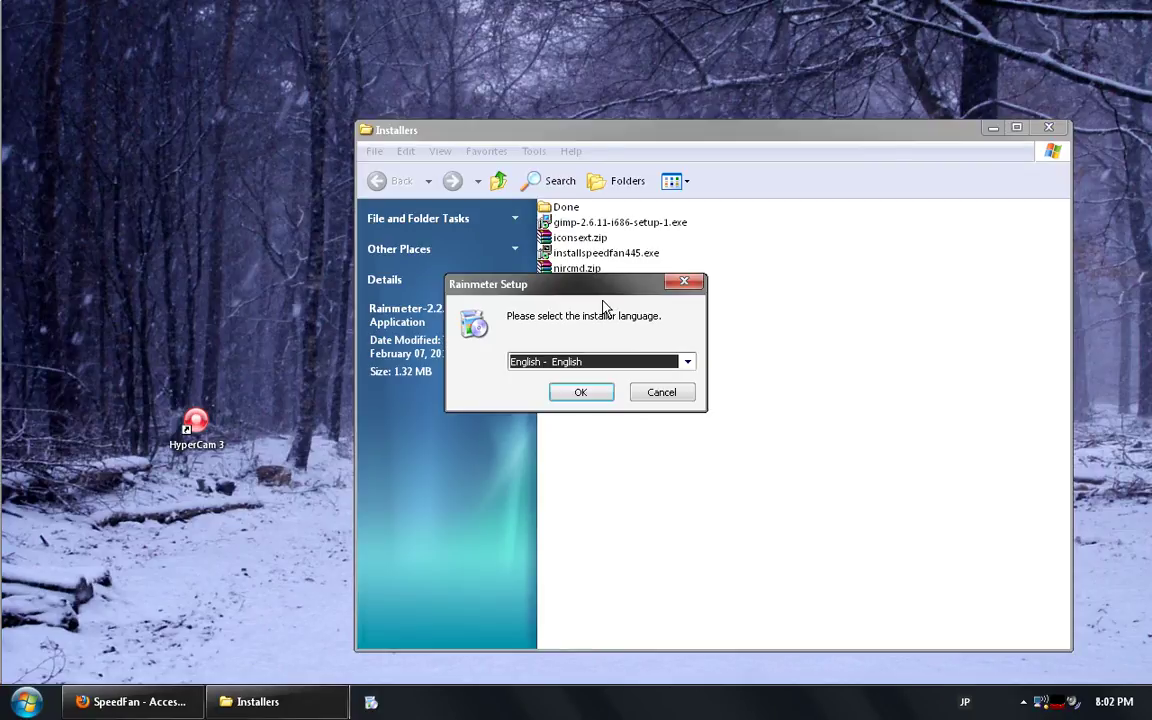
click(578, 392)
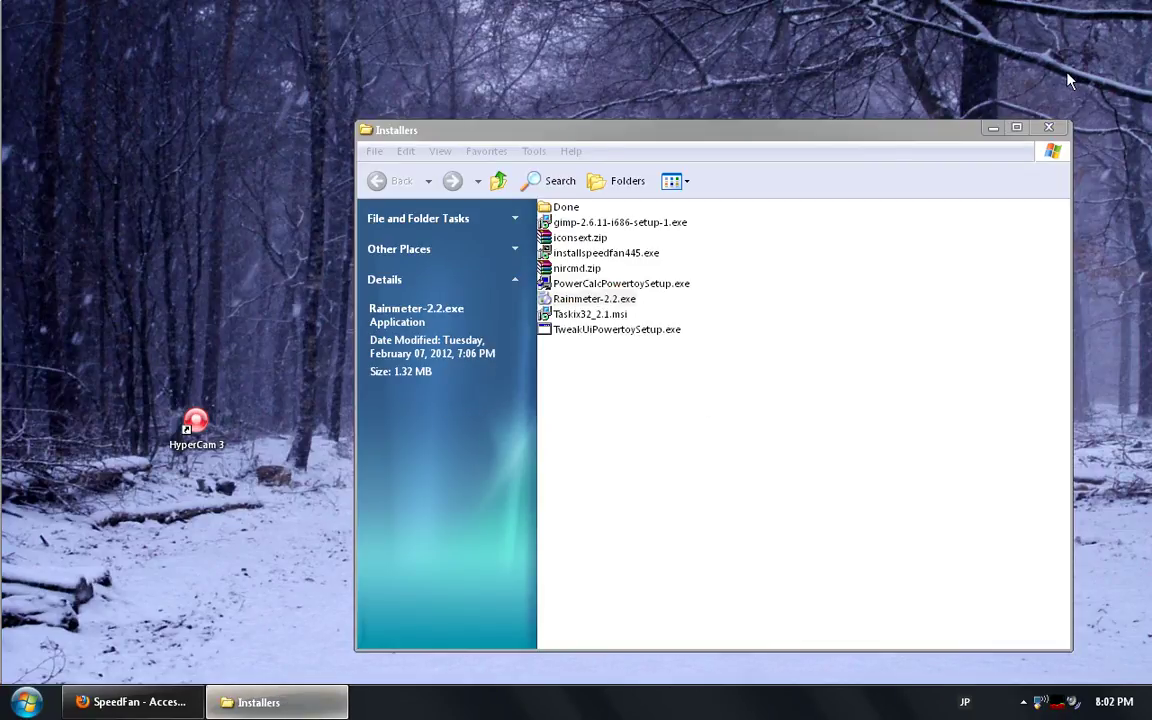
click(991, 130)
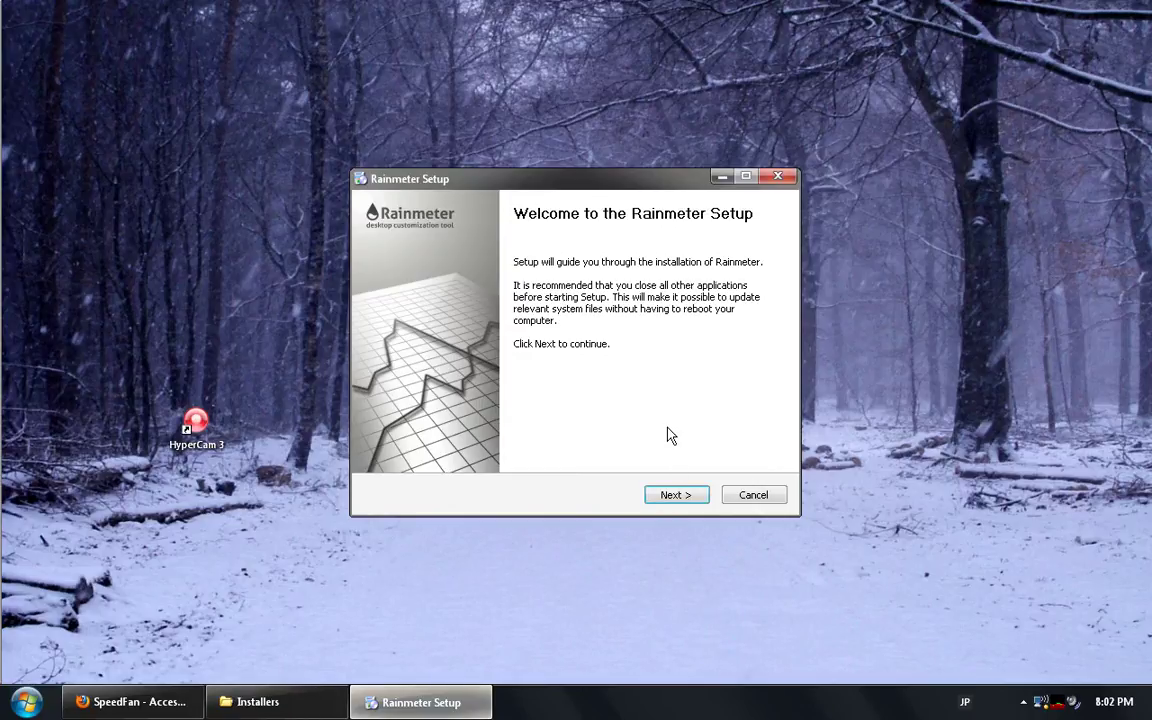
click(673, 495)
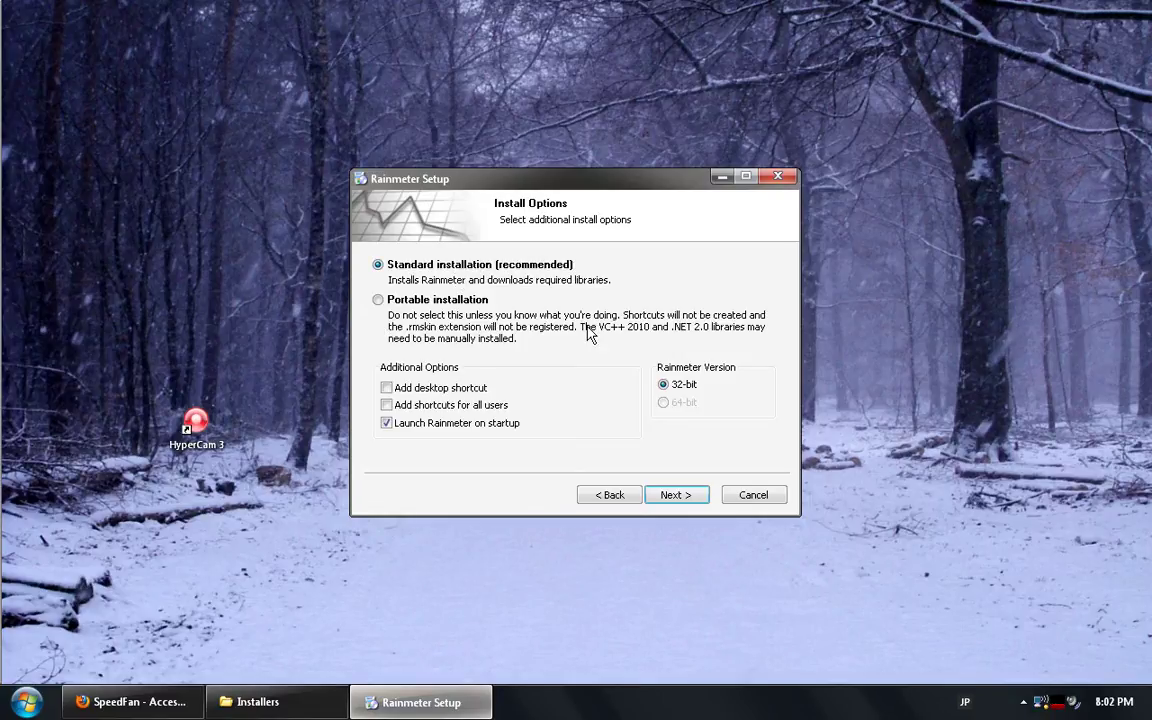
click(664, 497)
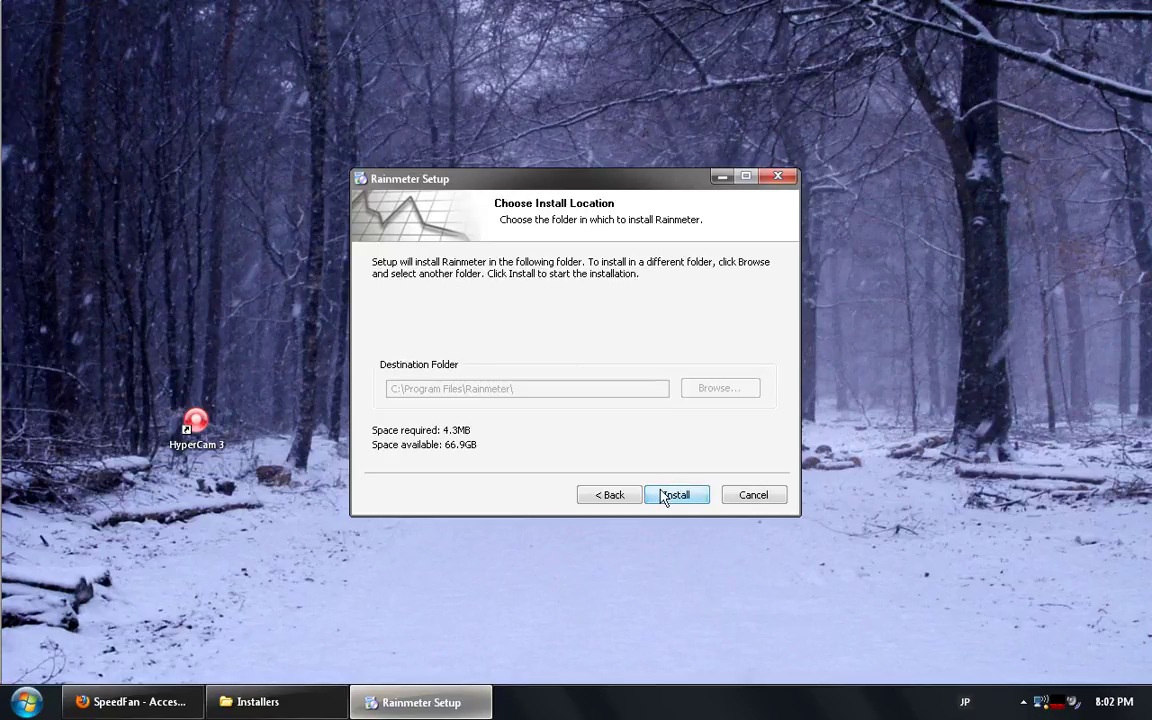
click(664, 497)
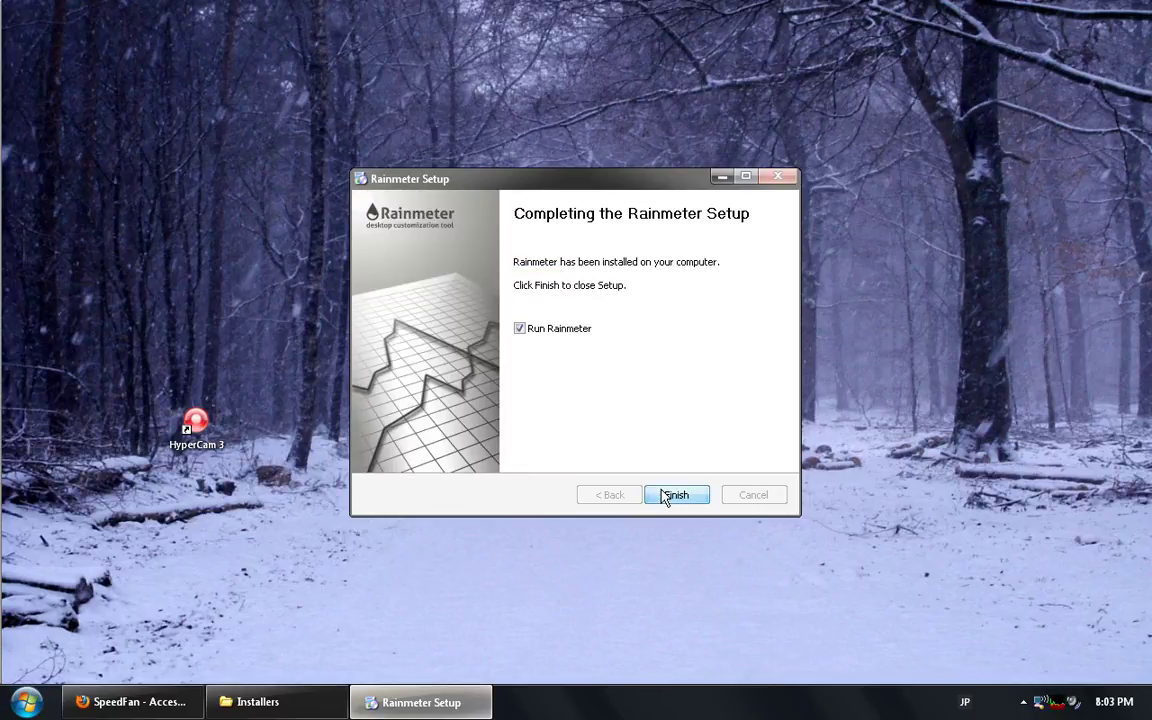
click(667, 500)
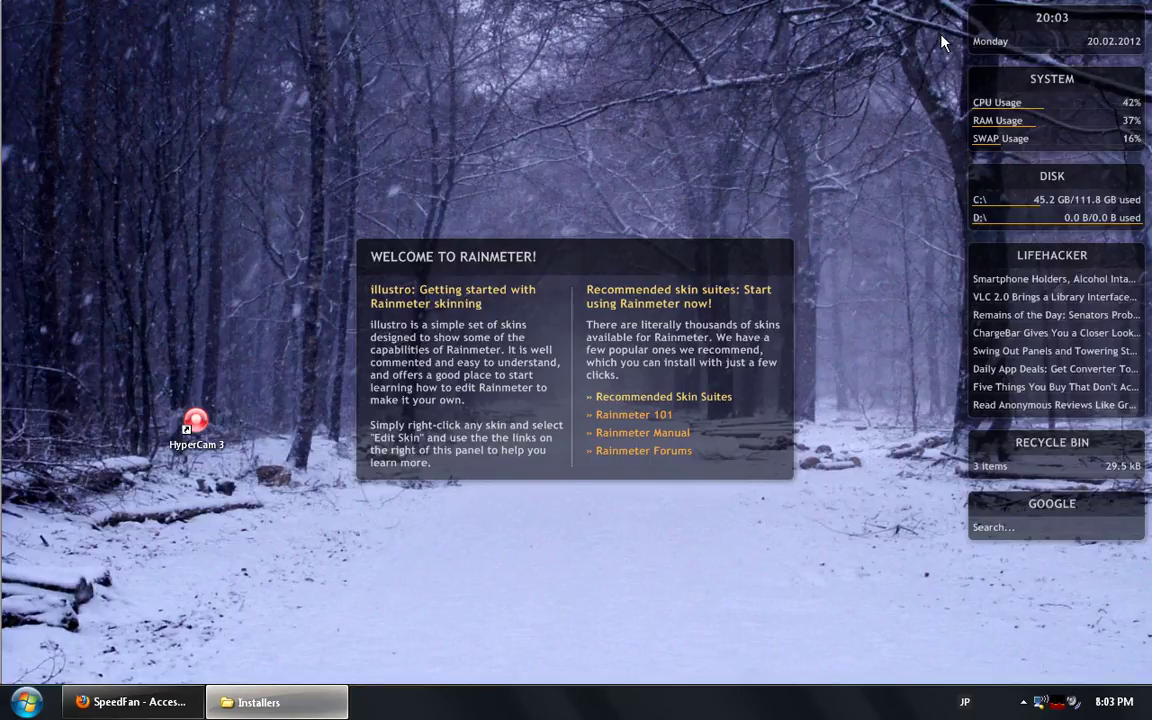
- From the Welcome skin's Rainmeter > Manage window, load the saved theme Mine from Themes
right_click(597, 246)
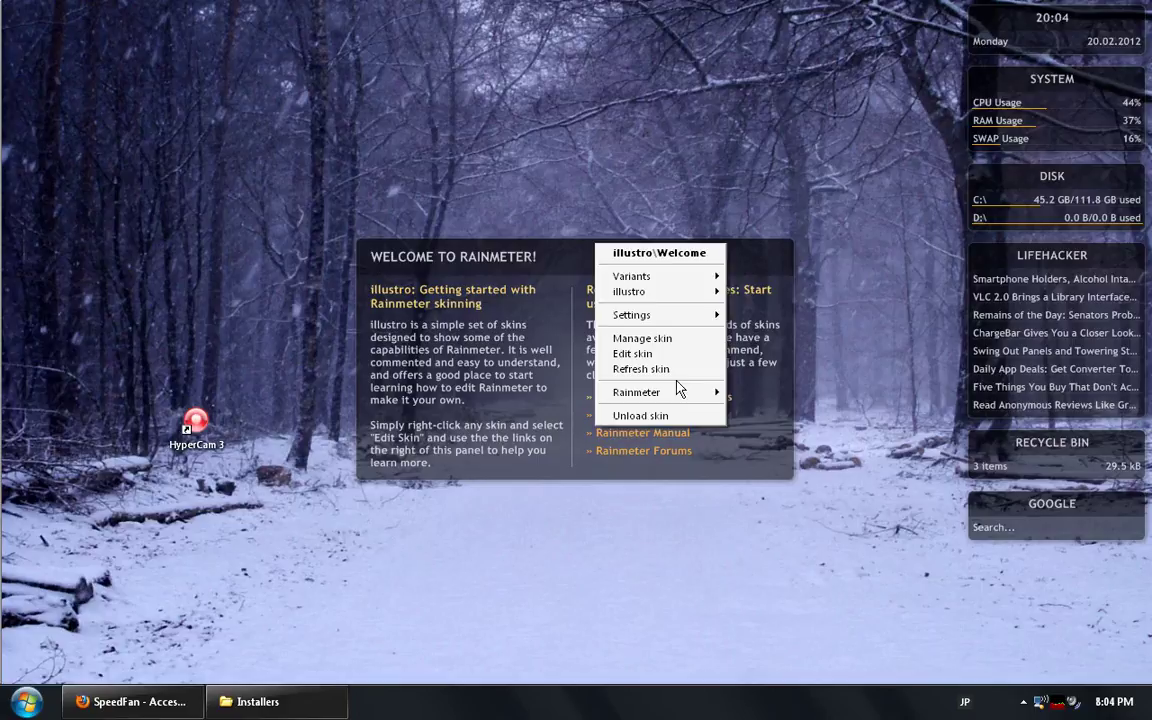
mouse_move(686, 404)
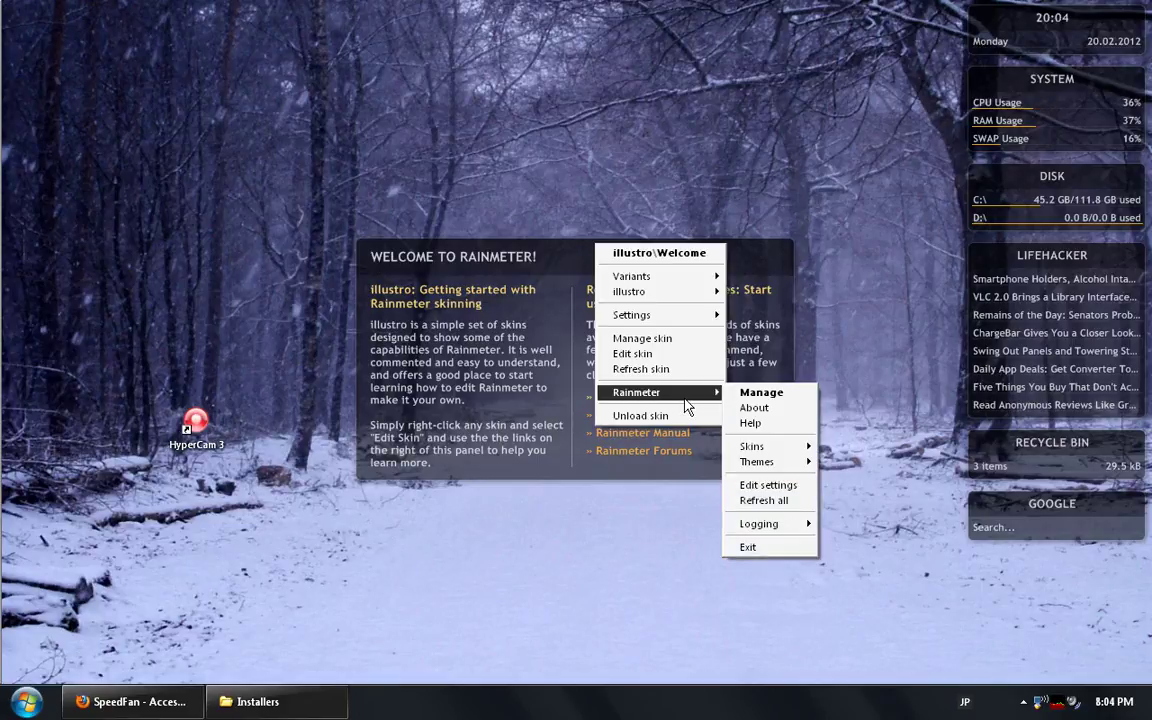
click(752, 392)
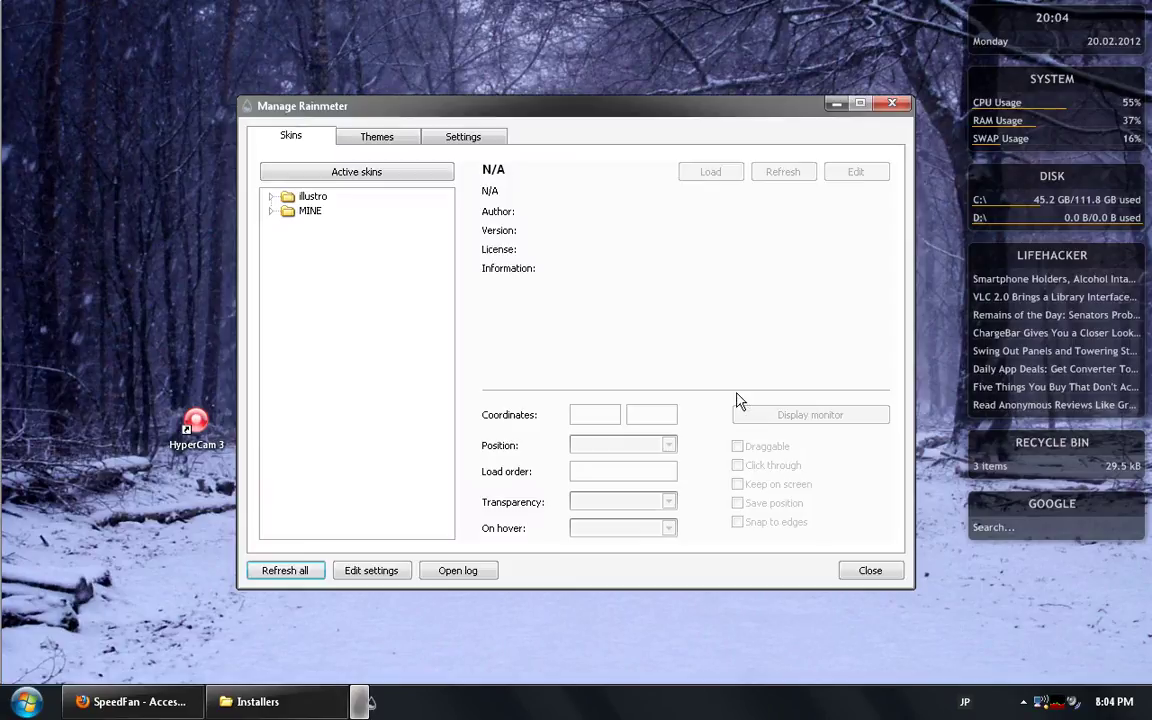
click(311, 199)
click(309, 214)
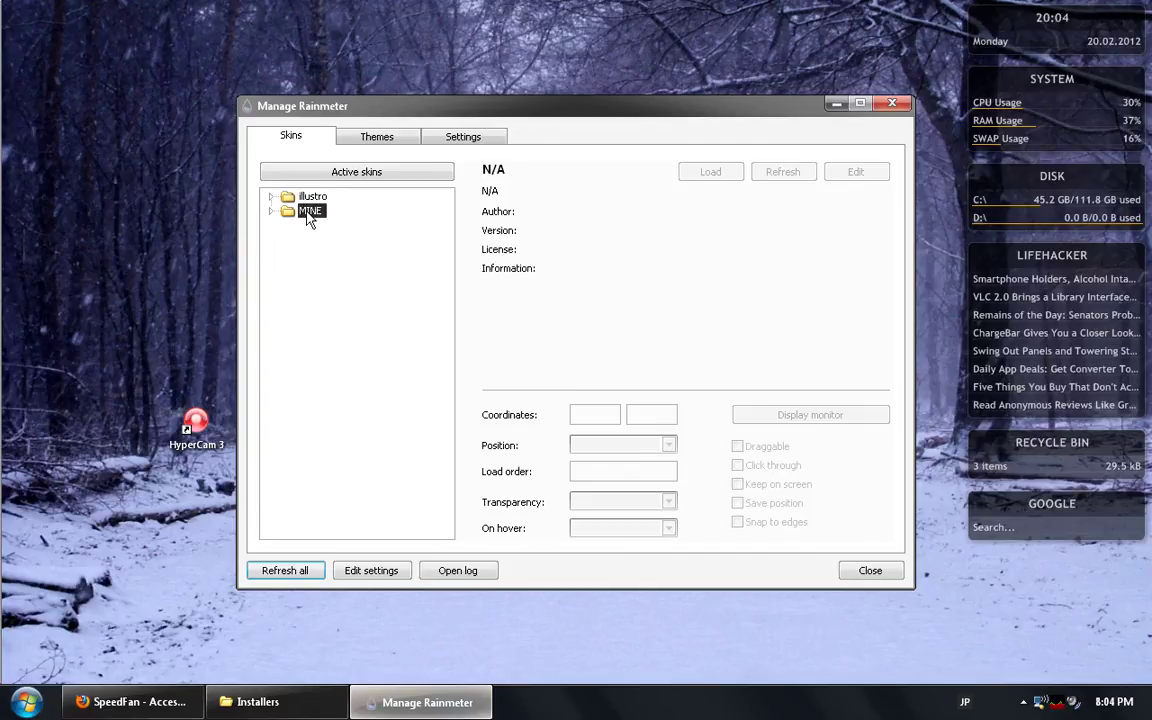
click(360, 140)
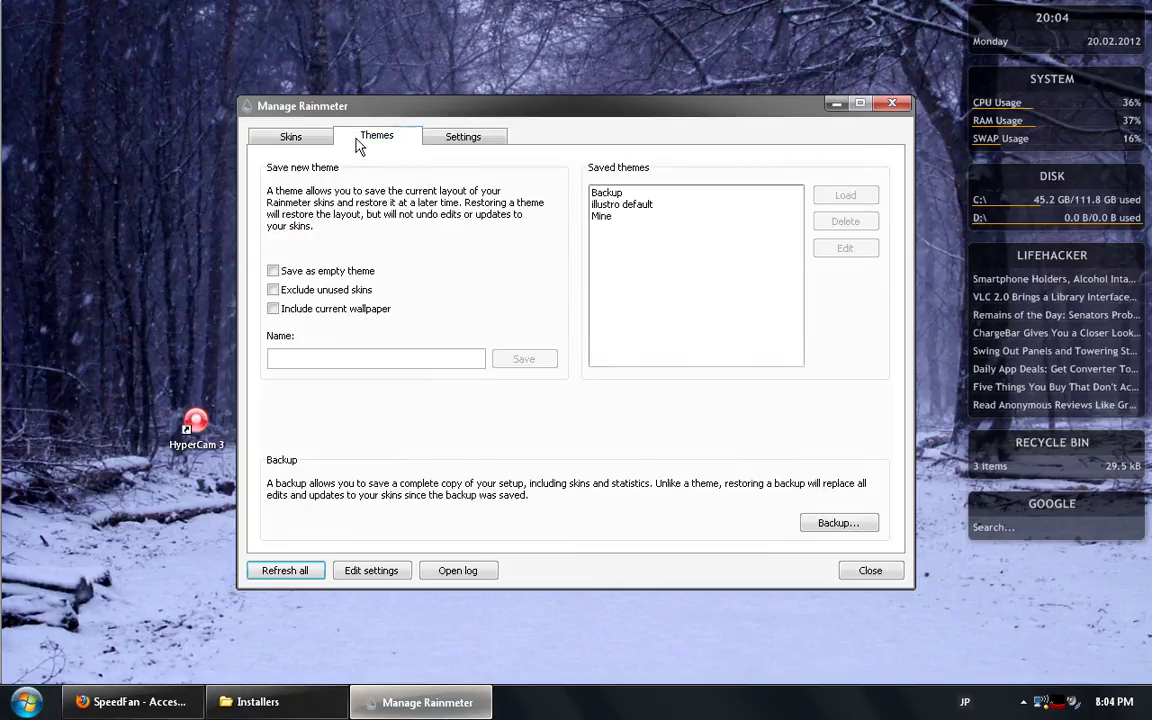
click(604, 206)
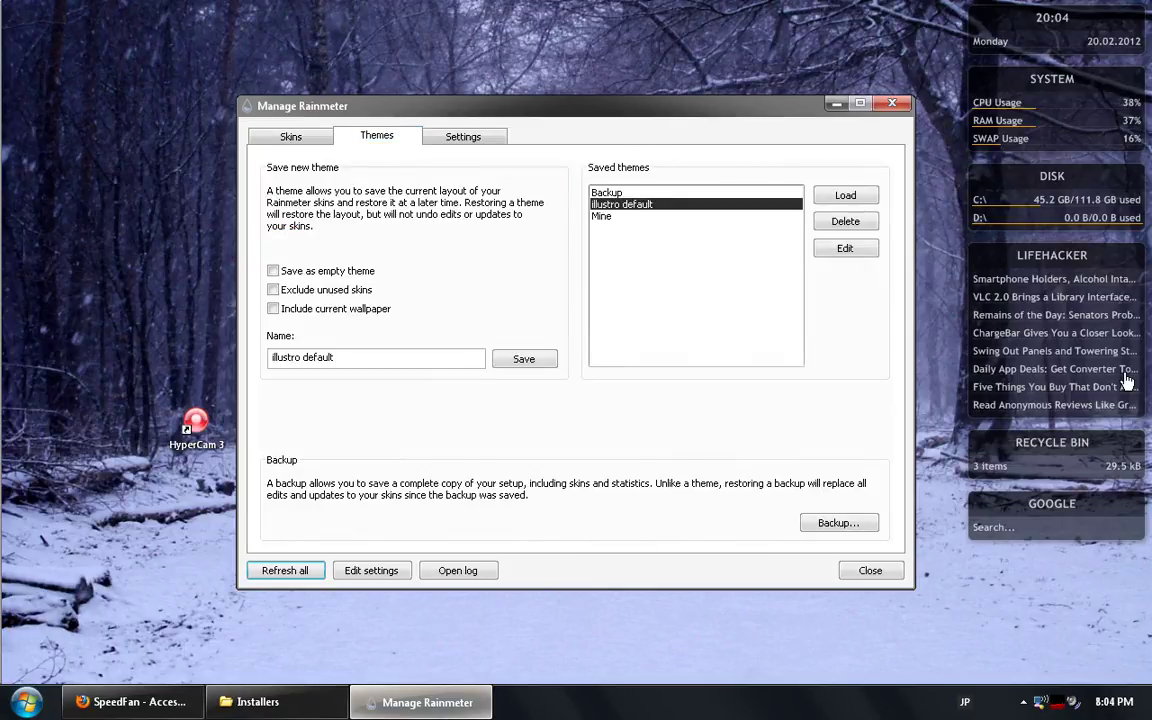
click(602, 216)
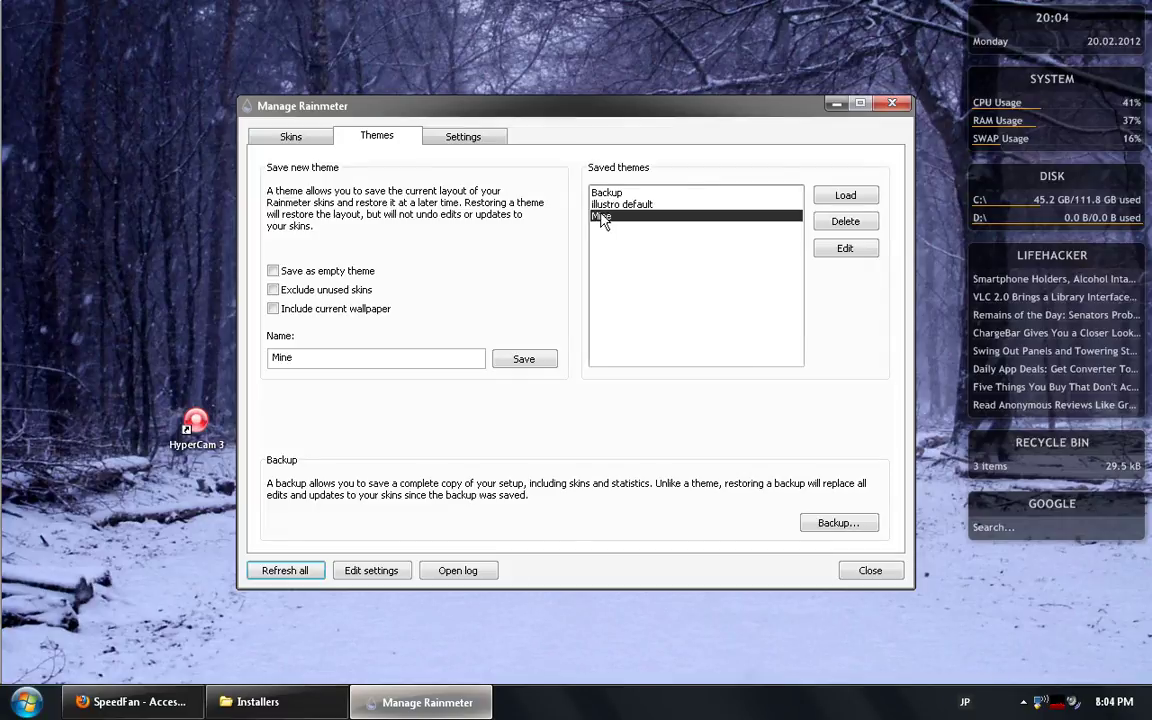
click(828, 200)
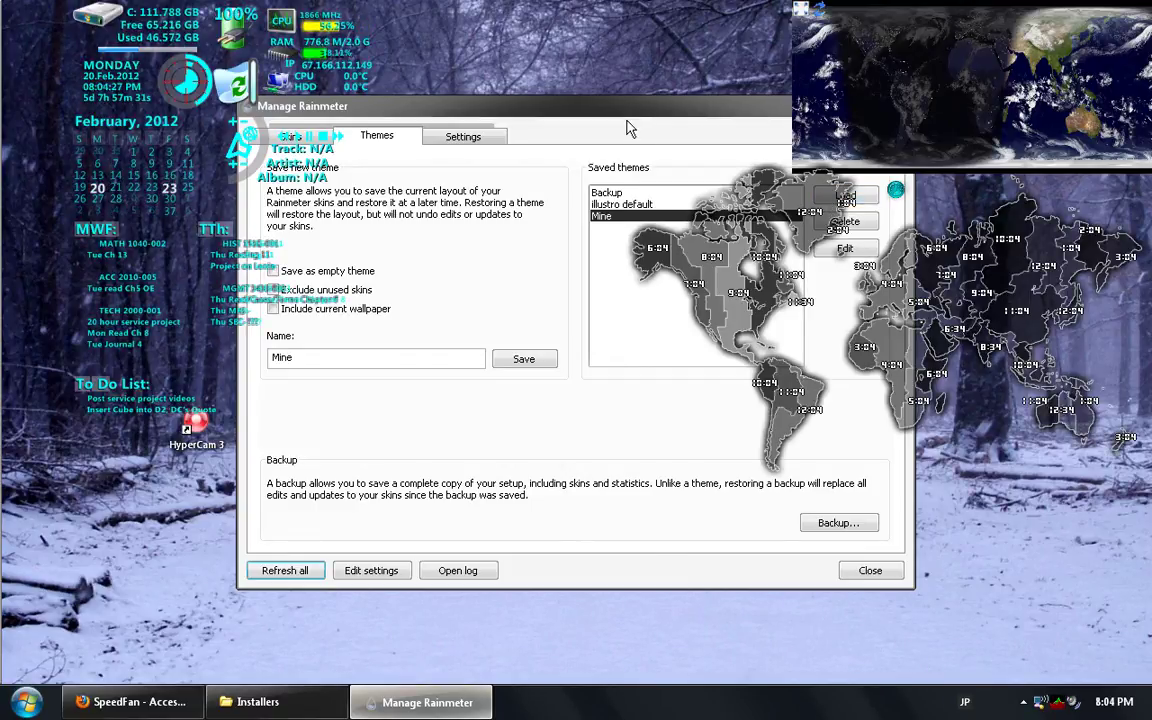
- Move the Manage Rainmeter window aside and minimize it
drag(633, 116, 570, 205)
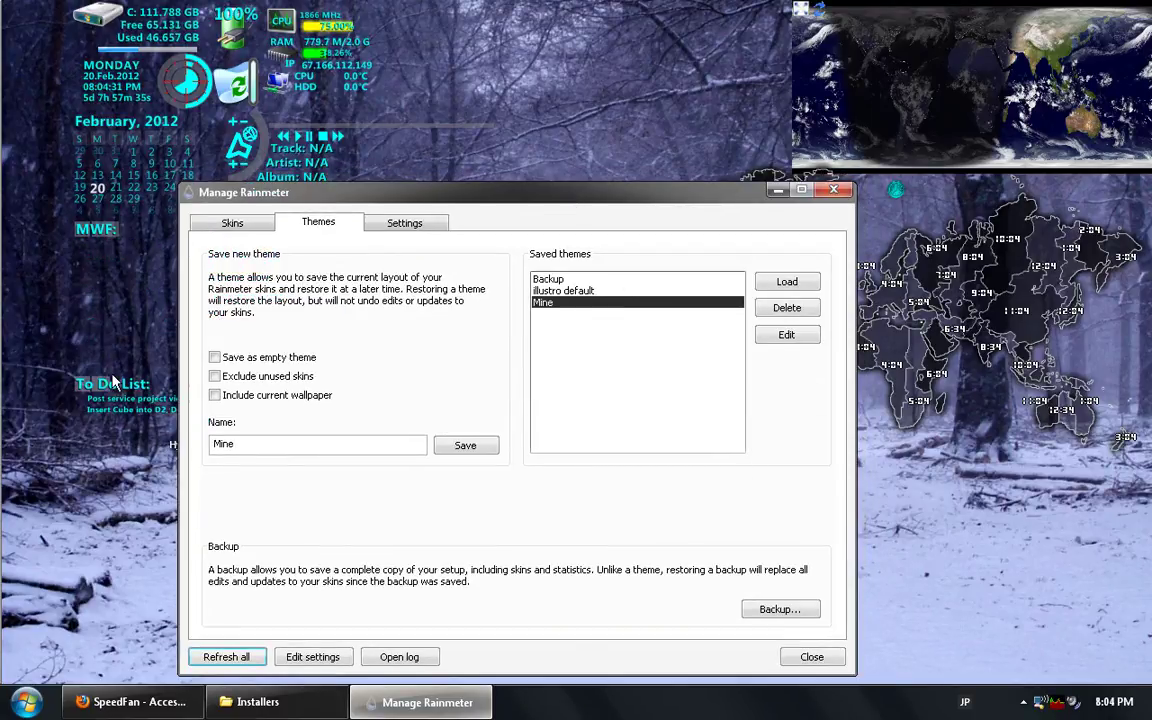
drag(355, 200, 307, 206)
click(678, 194)
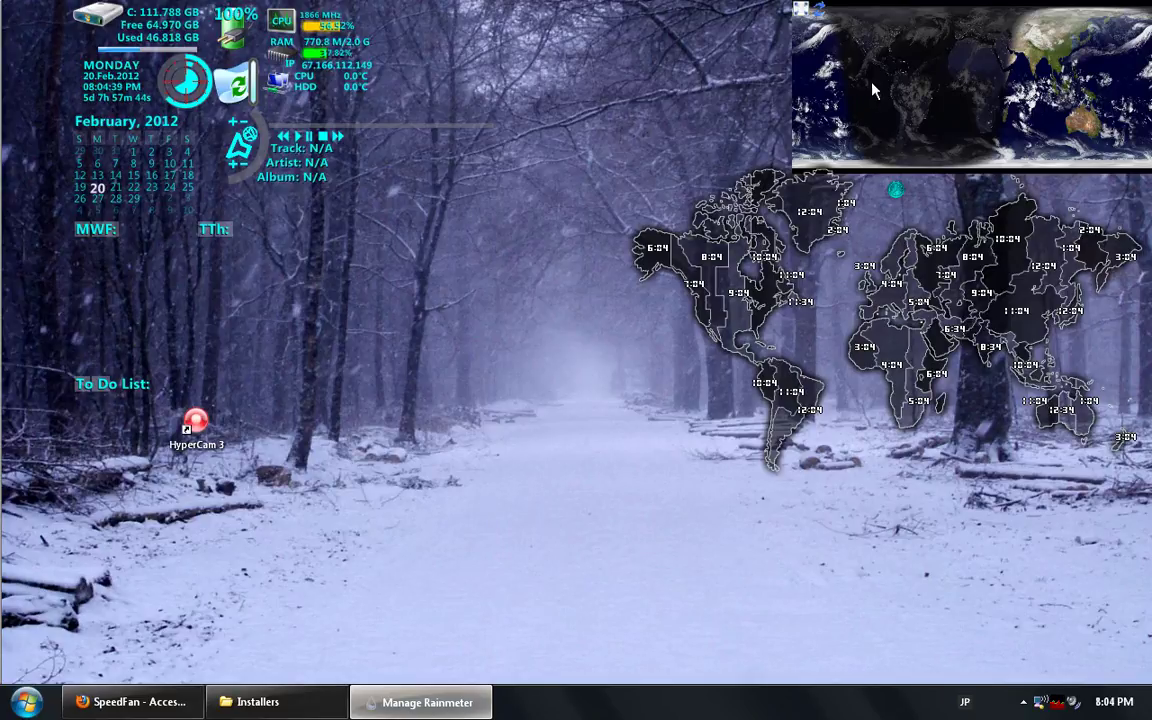
- Open the Earth skin's full-screen map, then close it back to the small panel
click(798, 14)
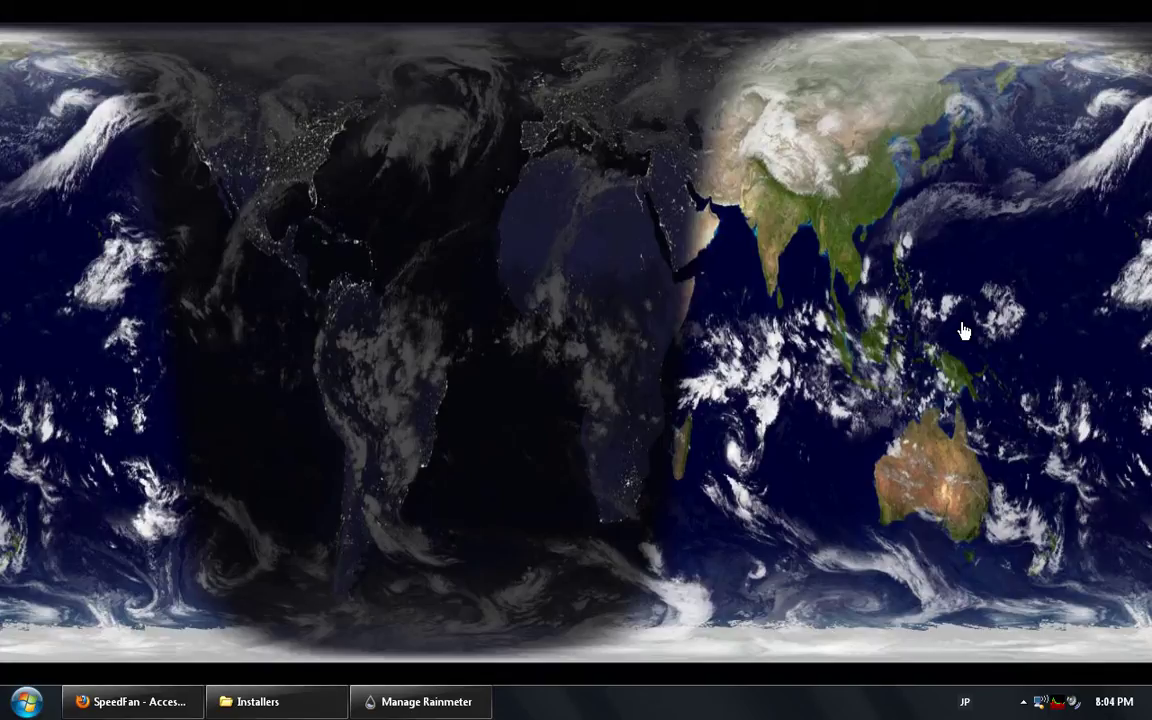
click(850, 285)
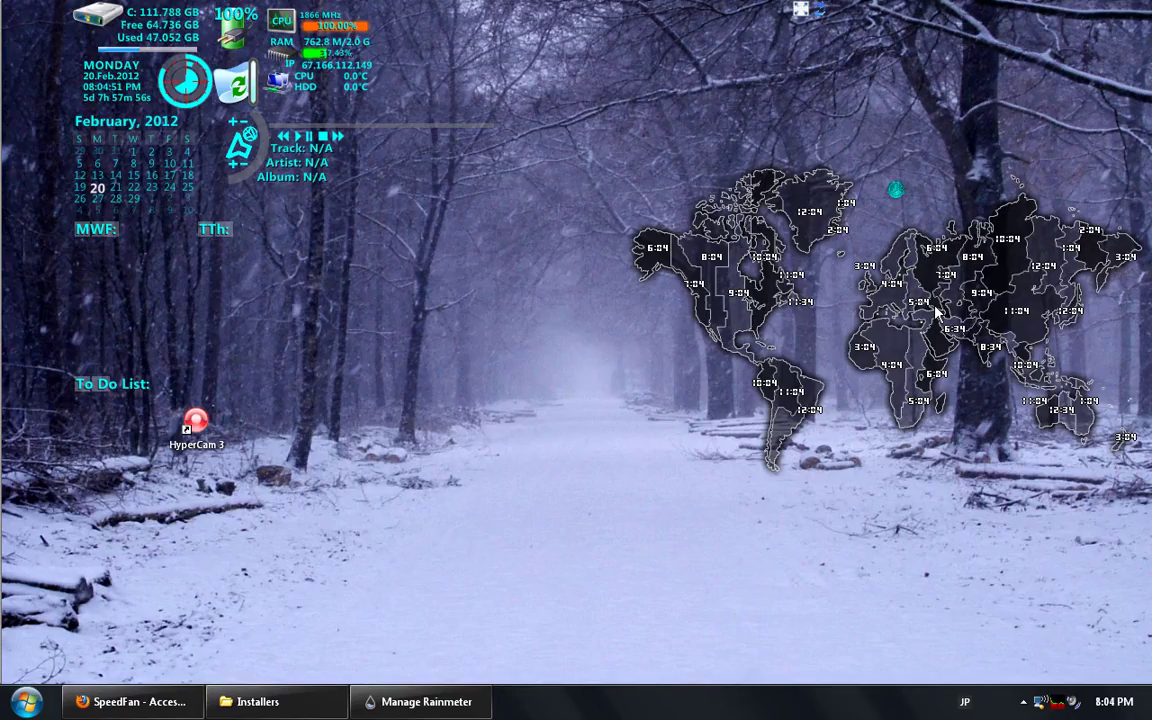
click(840, 276)
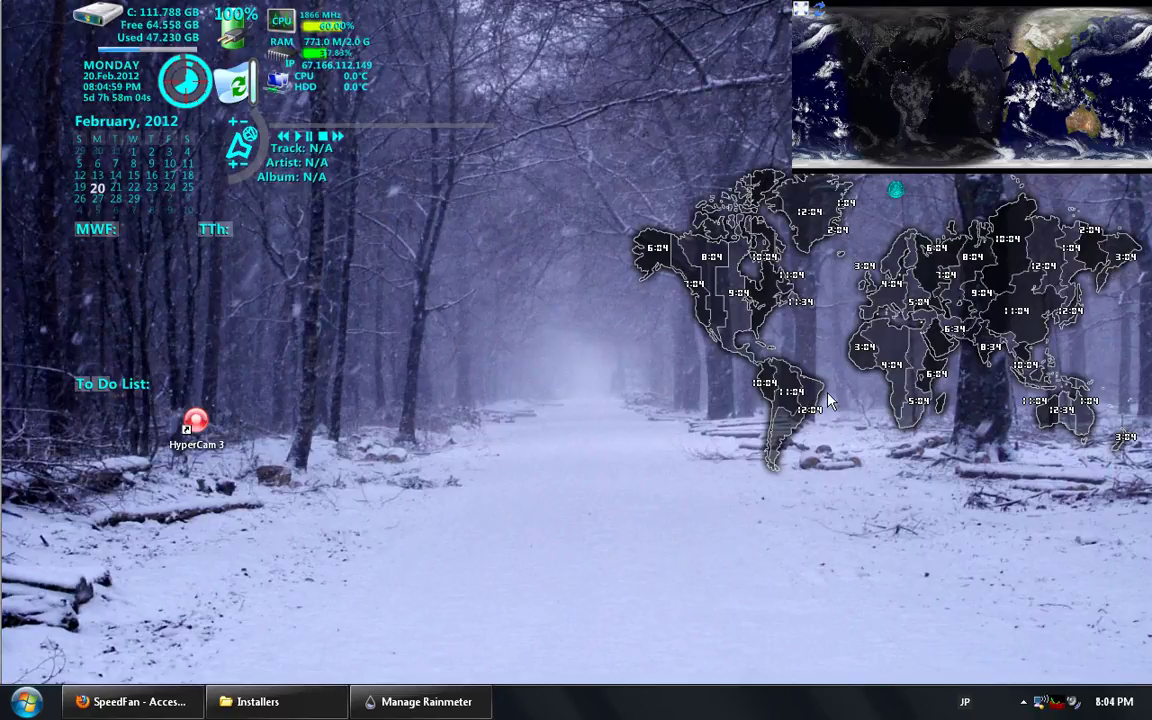
- Hide the Global Timezone Map and close the Local Disk (C:) Explorer window
click(896, 190)
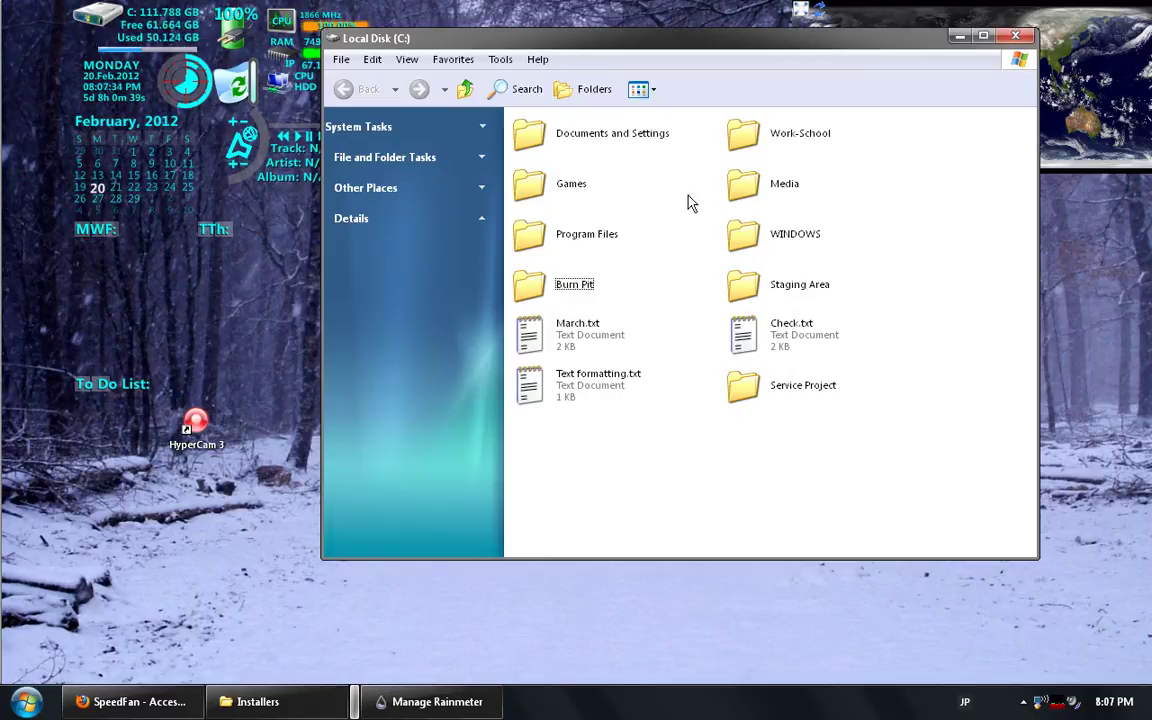
click(1015, 36)
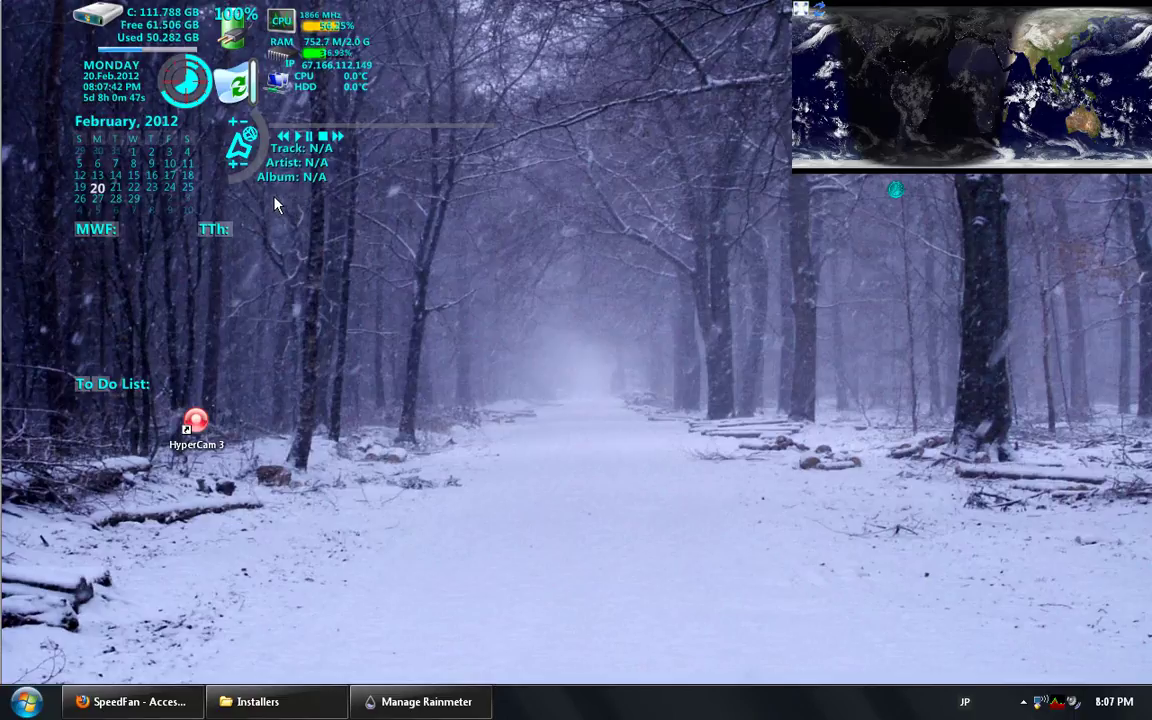
- Edit the Class-TTh skin's Blank.ini in Notepad, moved up and right to uncover the calendars
right_click(222, 230)
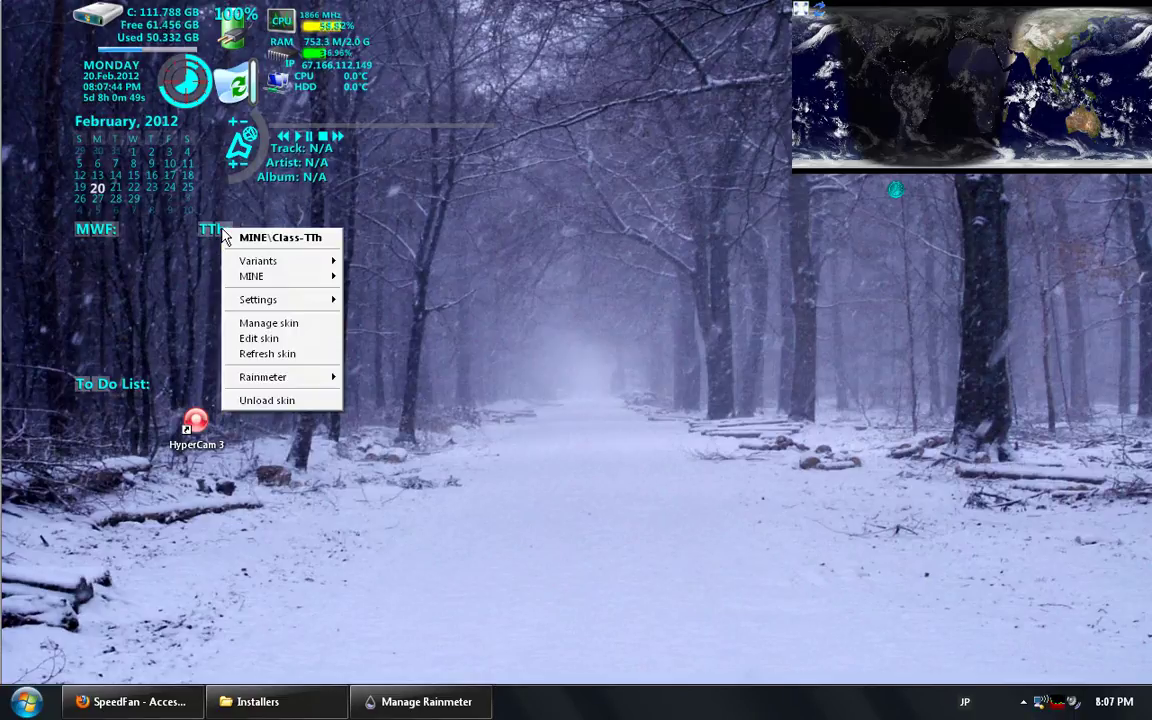
click(262, 338)
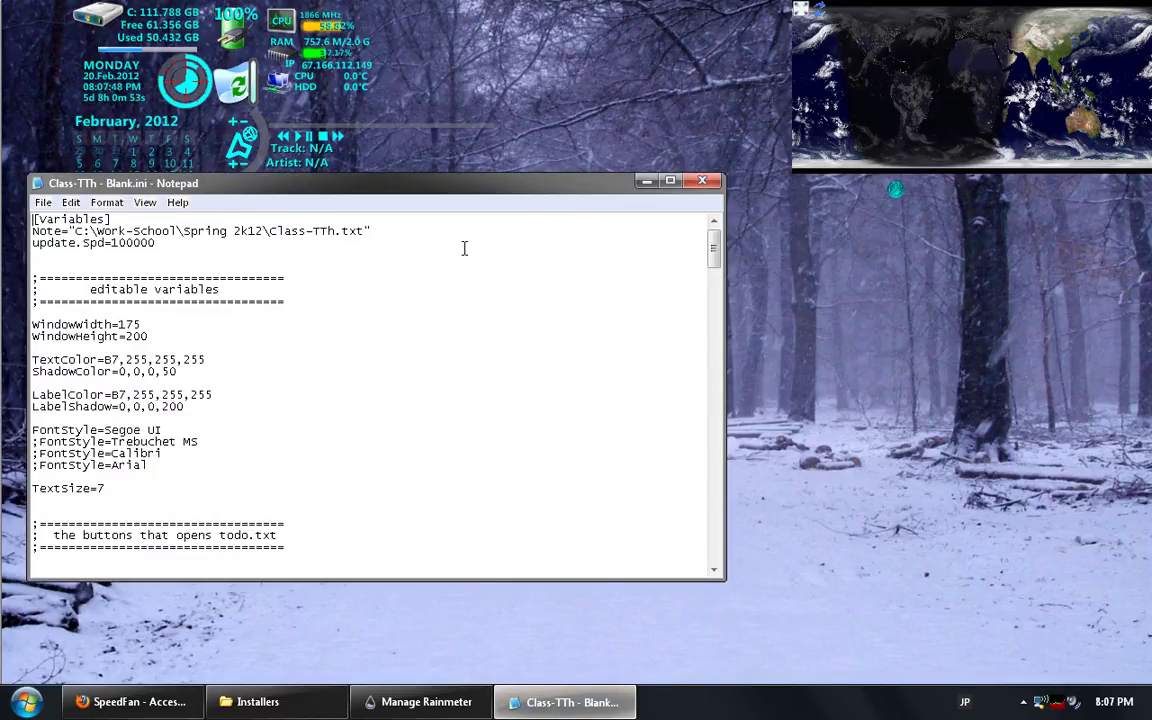
drag(372, 180, 622, 134)
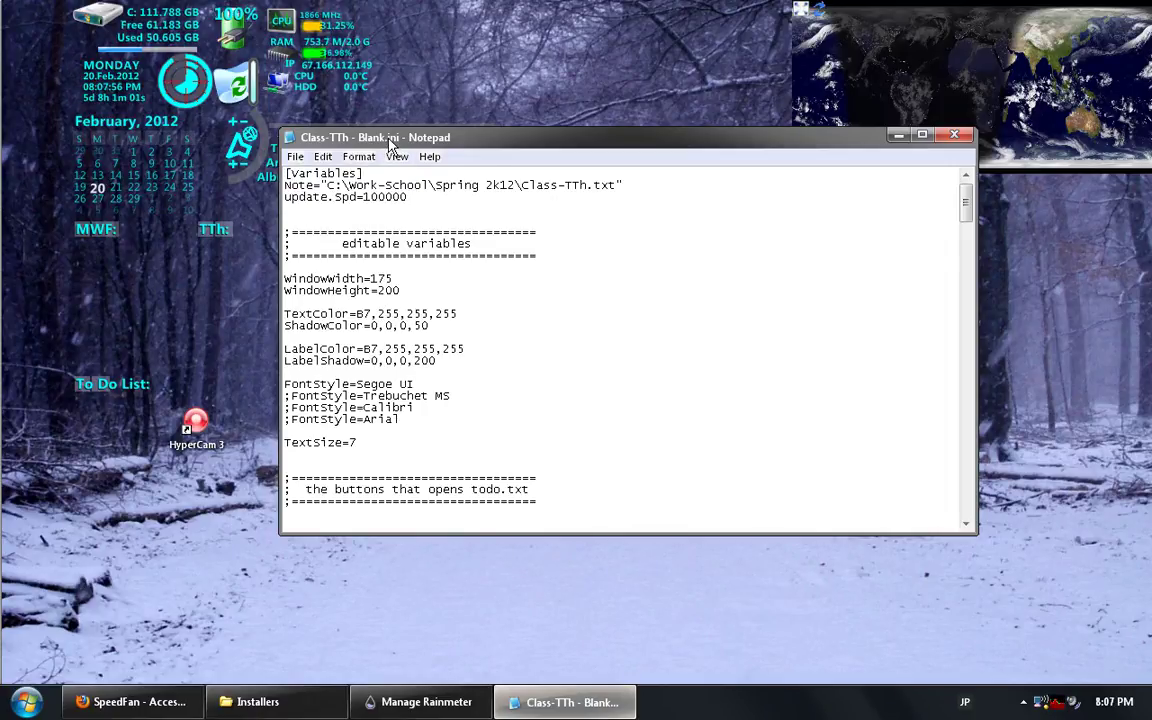
- Open the Rainmeter website's Support page in Firefox, then minimize Firefox
click(130, 701)
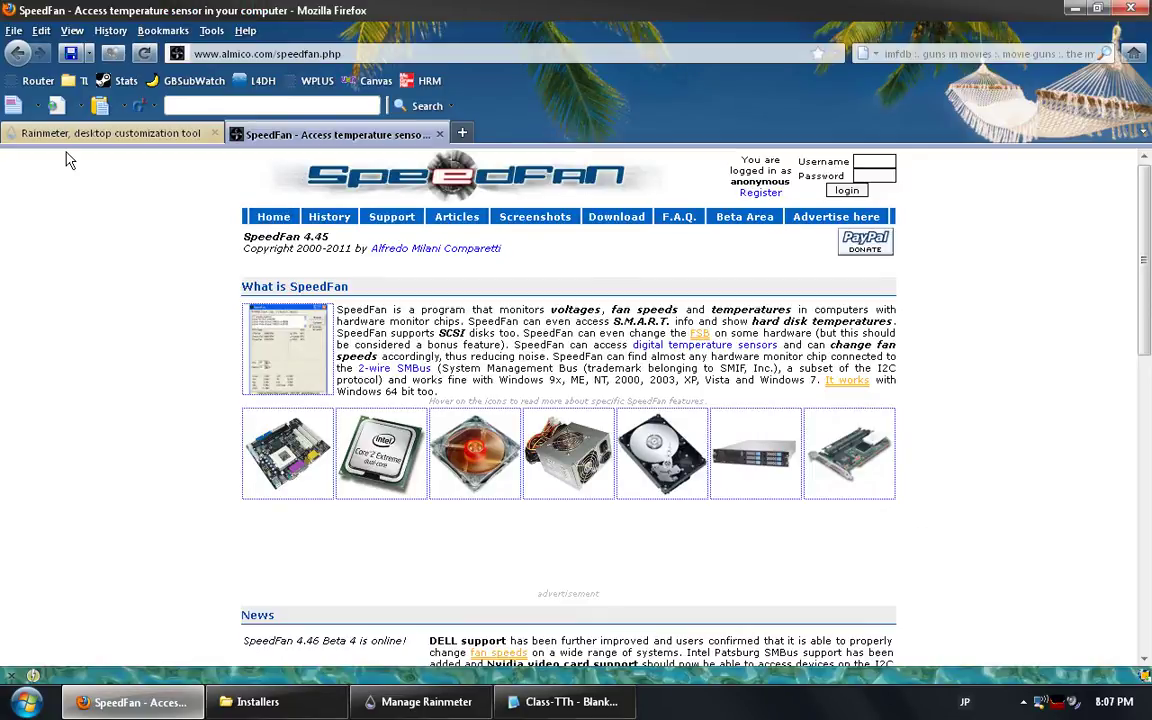
click(62, 133)
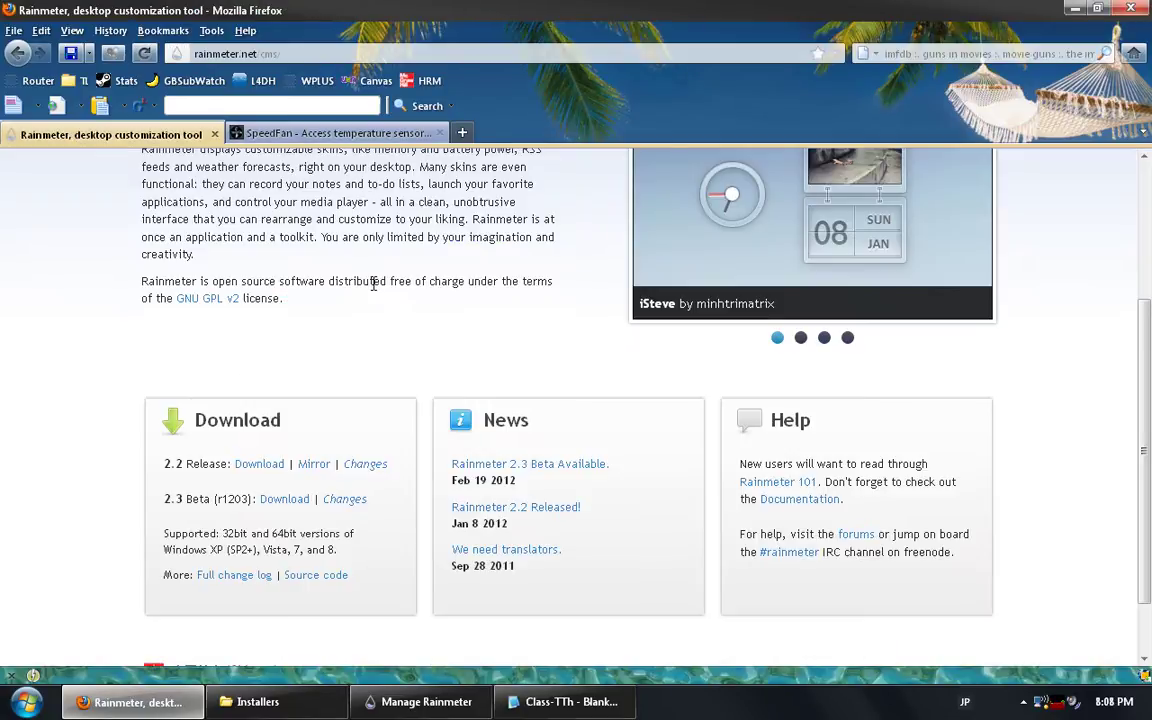
scroll(562, 410, up, 4)
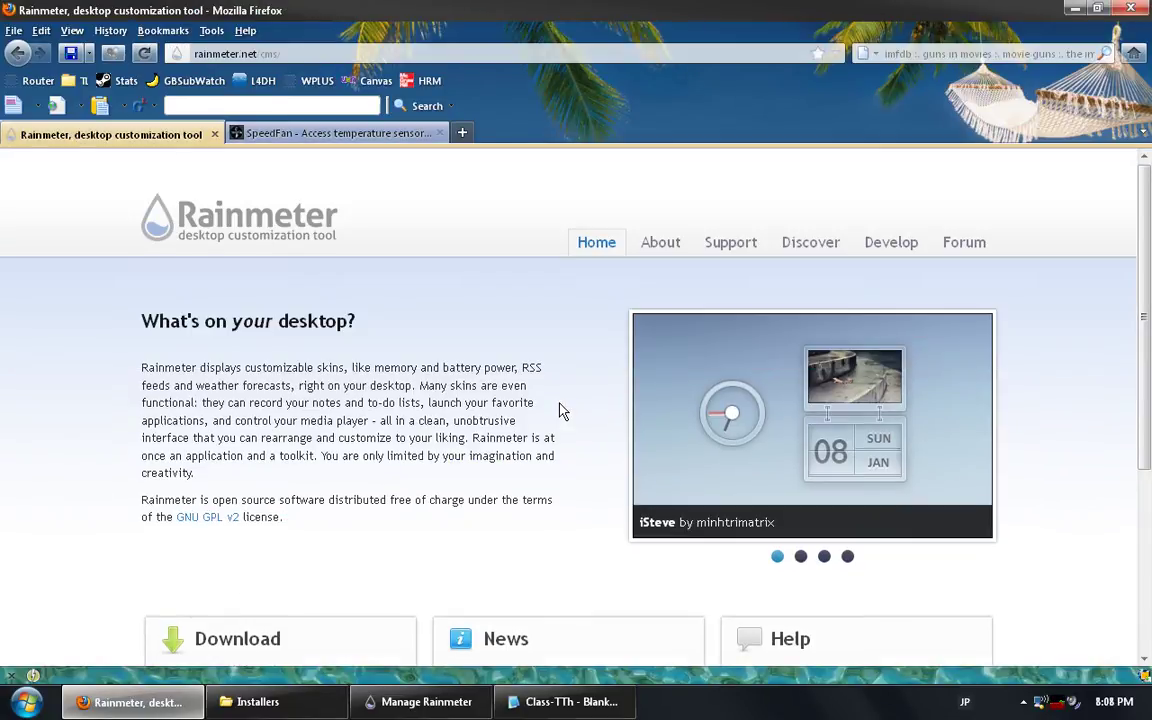
click(731, 254)
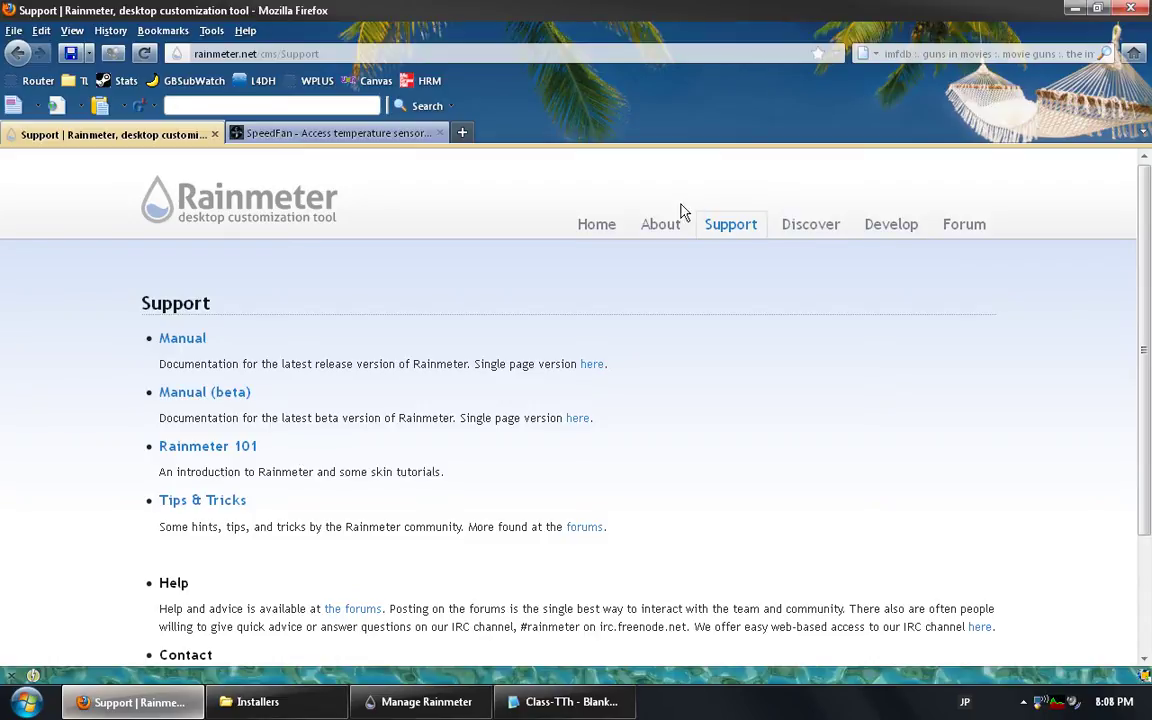
click(1084, 9)
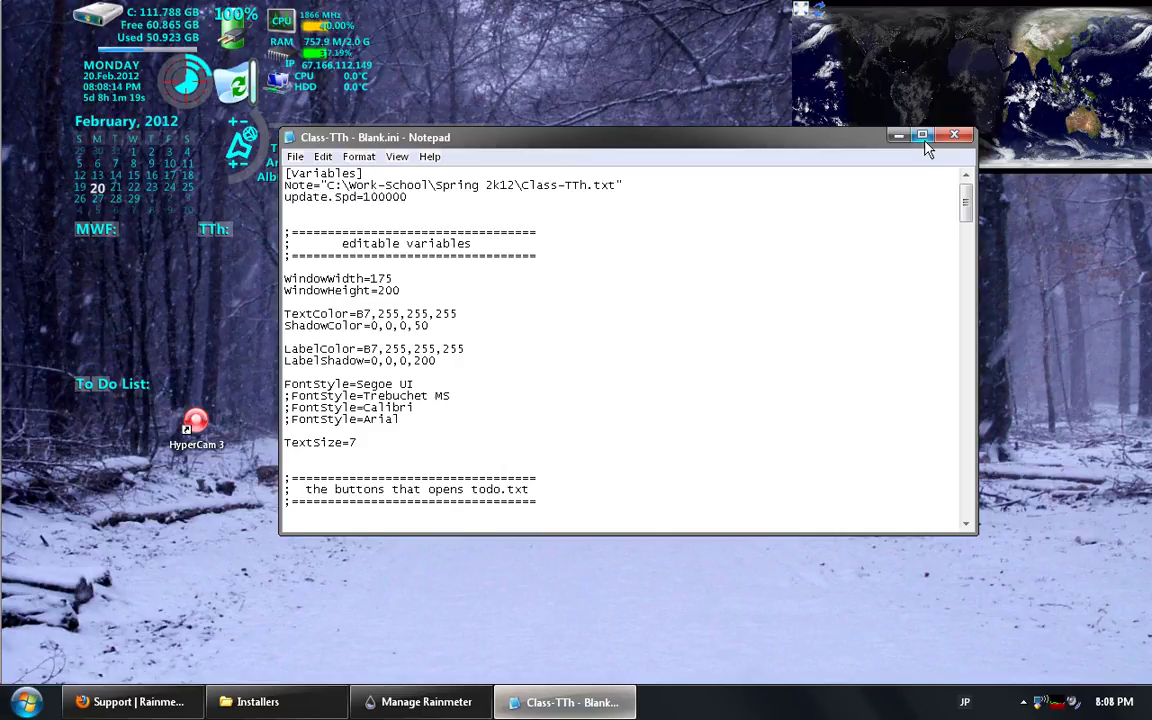
- Close Notepad, launch installspeedfan445.exe from Installers and accept the license agreement
click(954, 135)
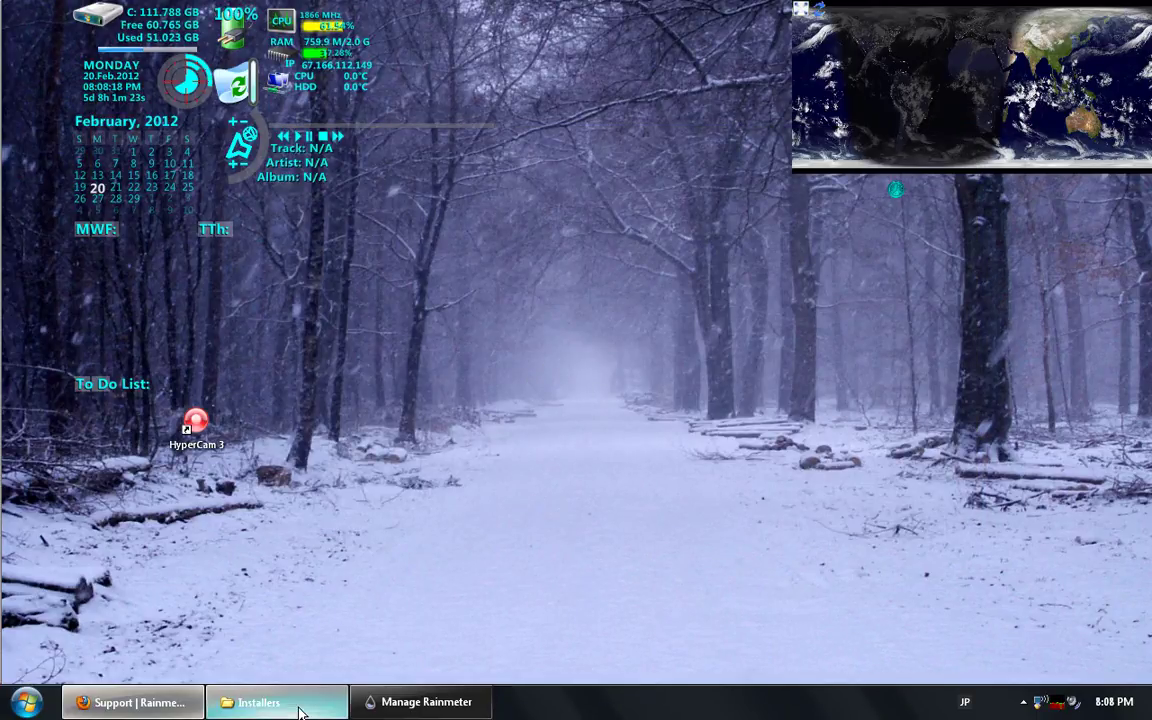
click(258, 701)
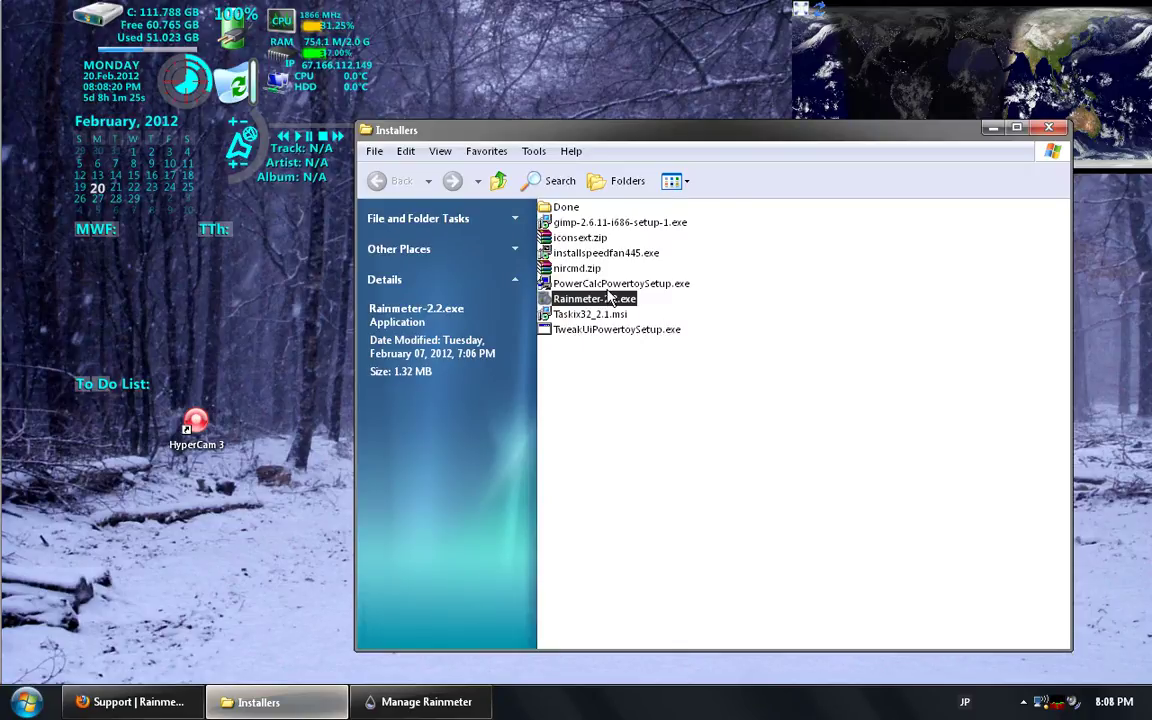
double_click(605, 253)
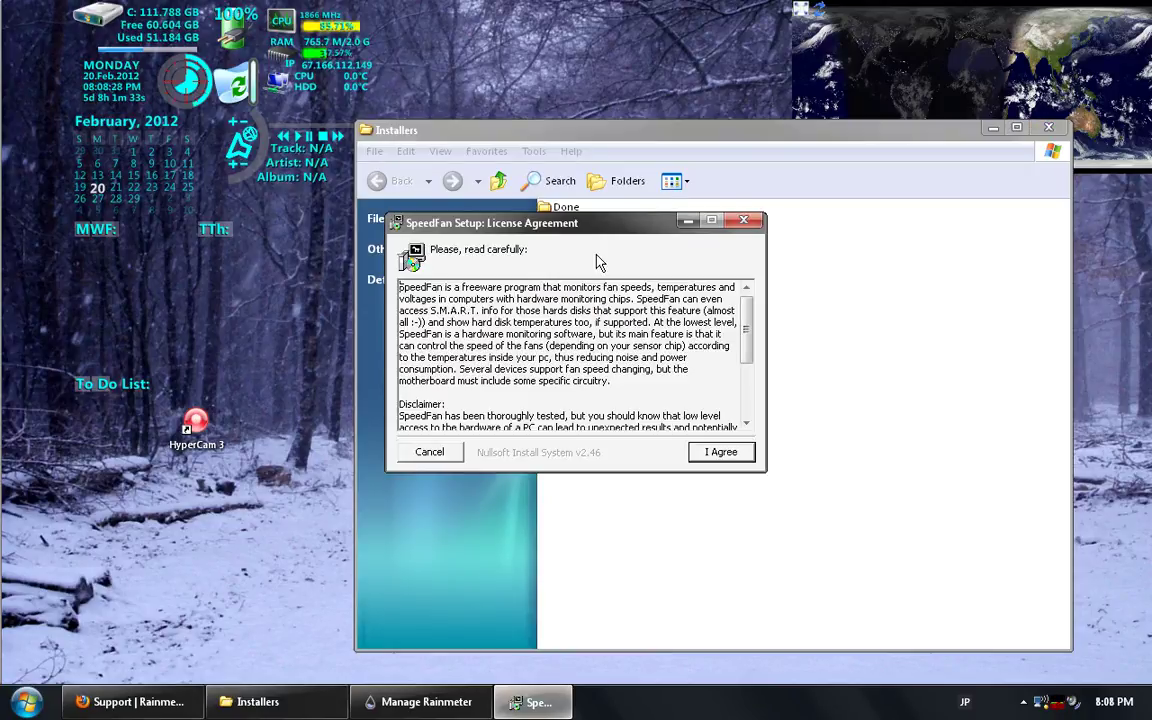
click(707, 460)
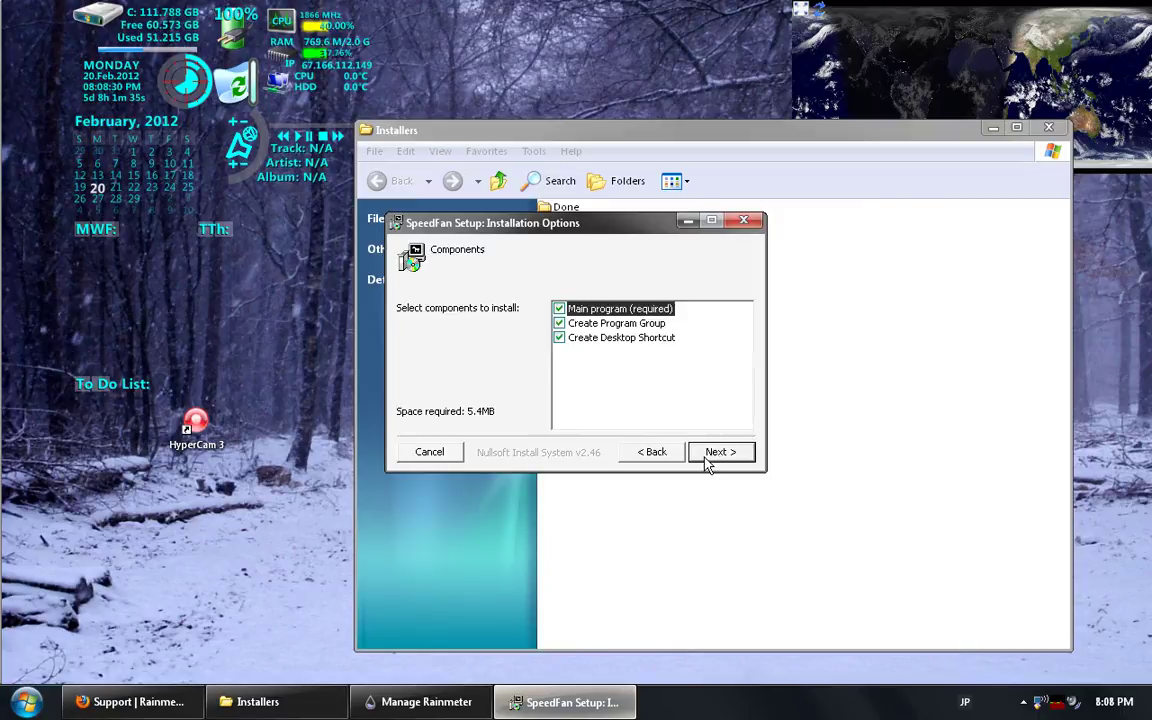
- Skip desktop shortcut and program group, install SpeedFan to C:\Program Files\SpeedFan\, and close setup
click(591, 346)
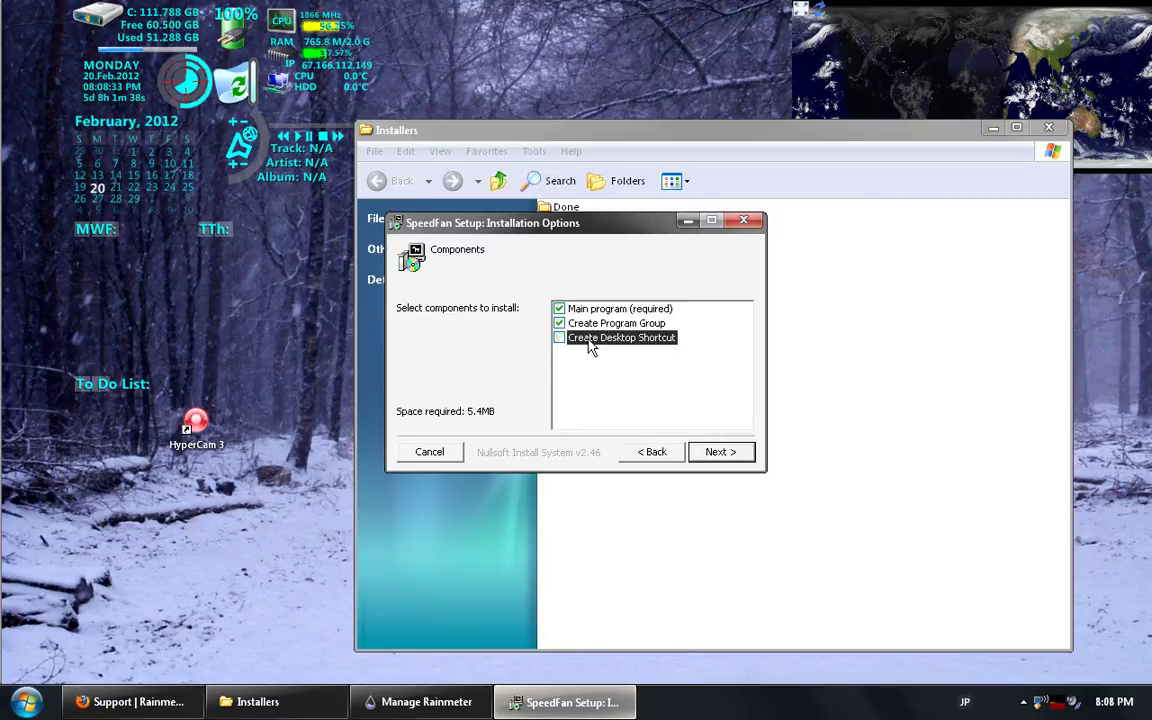
click(559, 337)
click(558, 324)
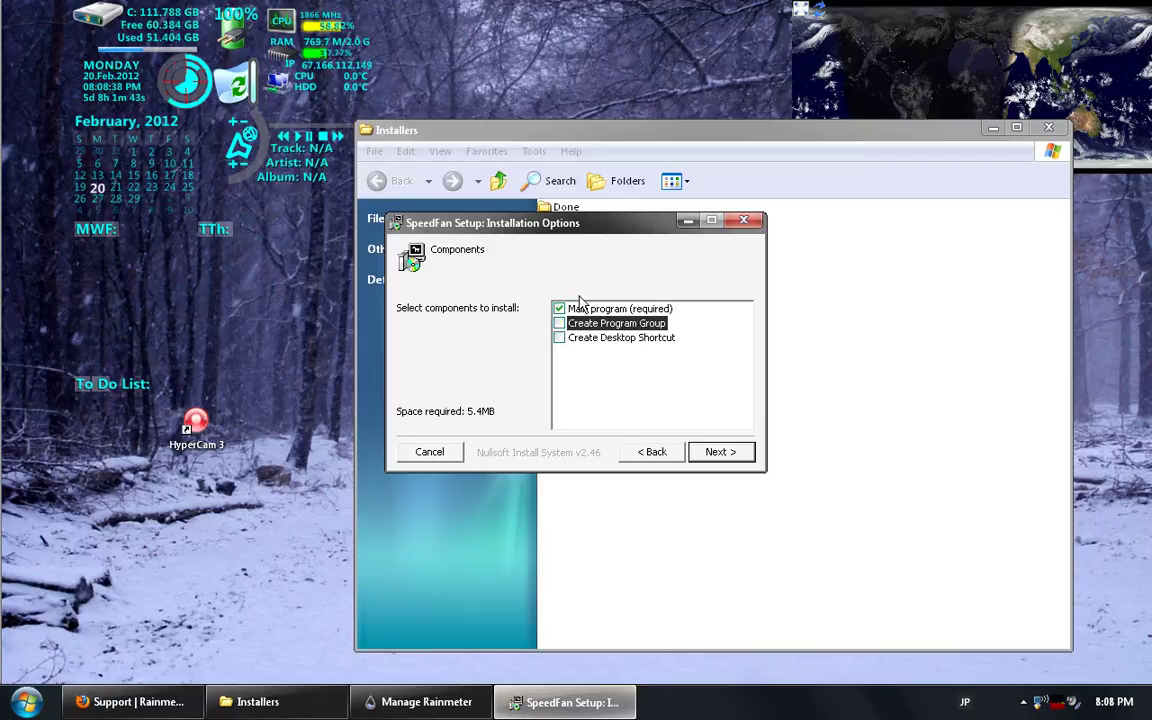
click(720, 452)
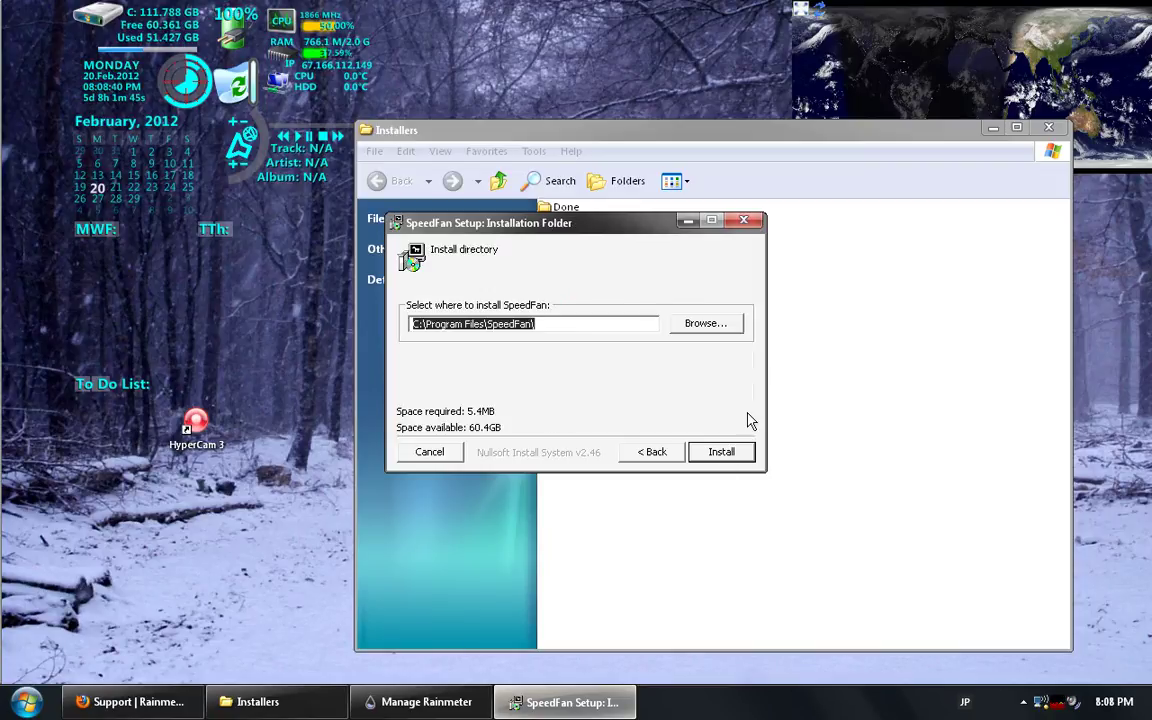
click(721, 453)
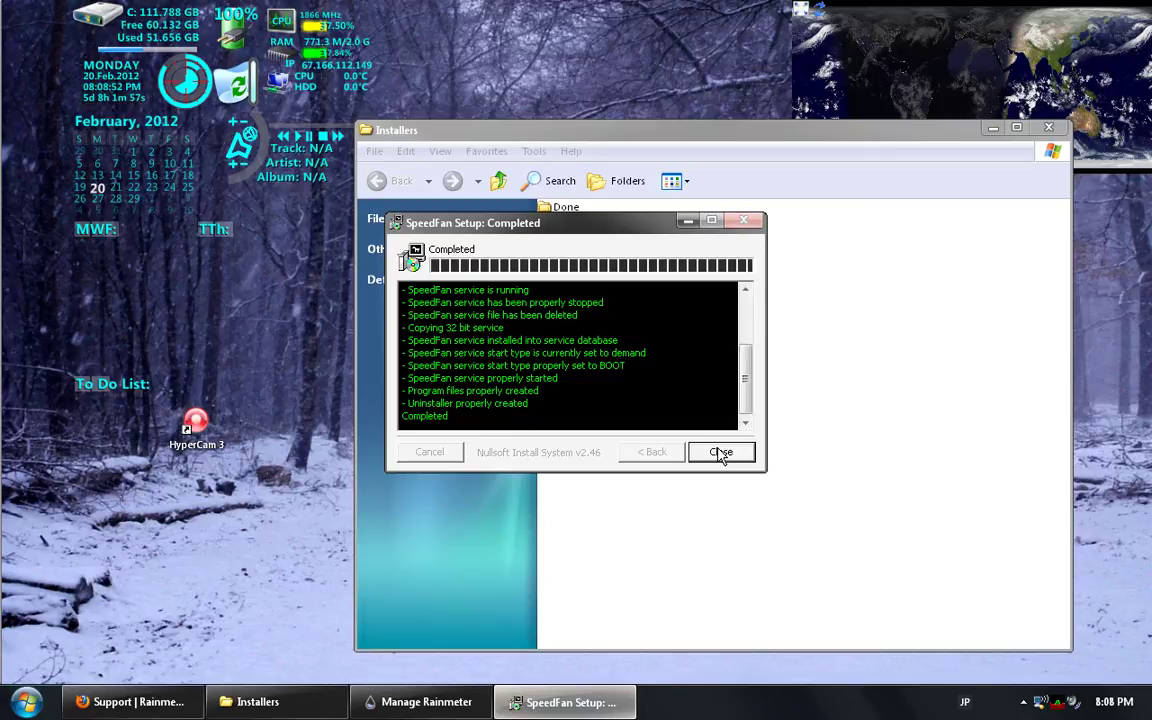
click(720, 453)
click(719, 451)
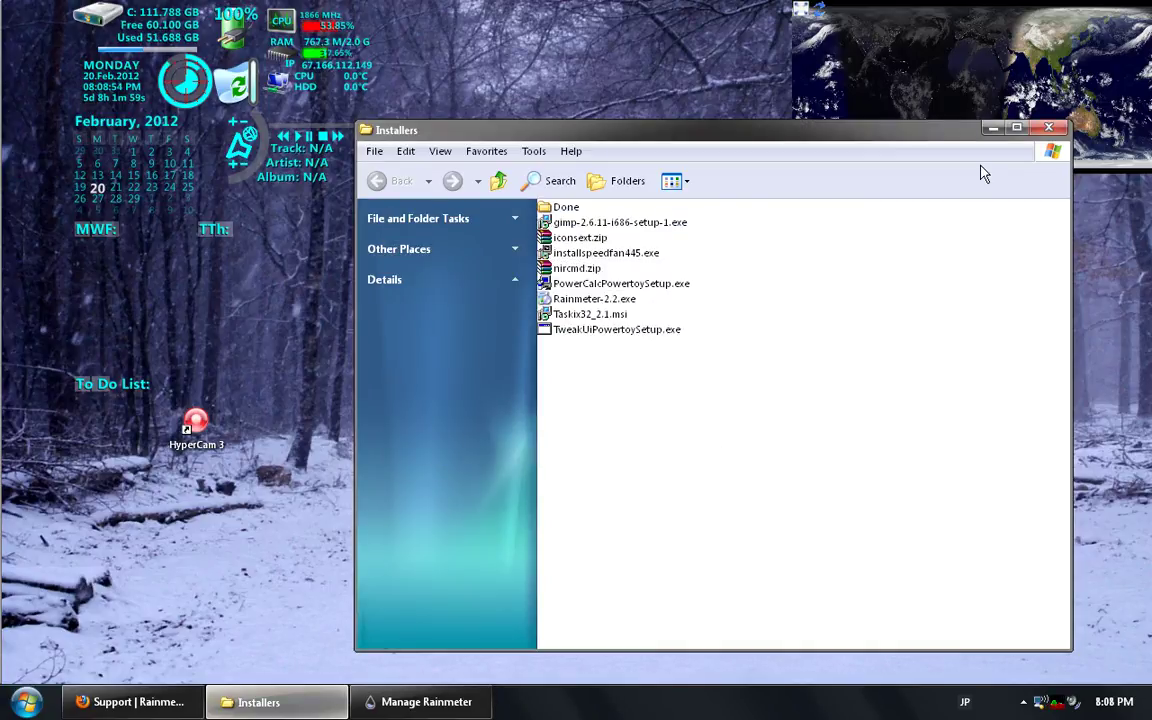
- Hide Installers, launch SpeedFan 4.45 and drag its window to the screen centre
click(993, 128)
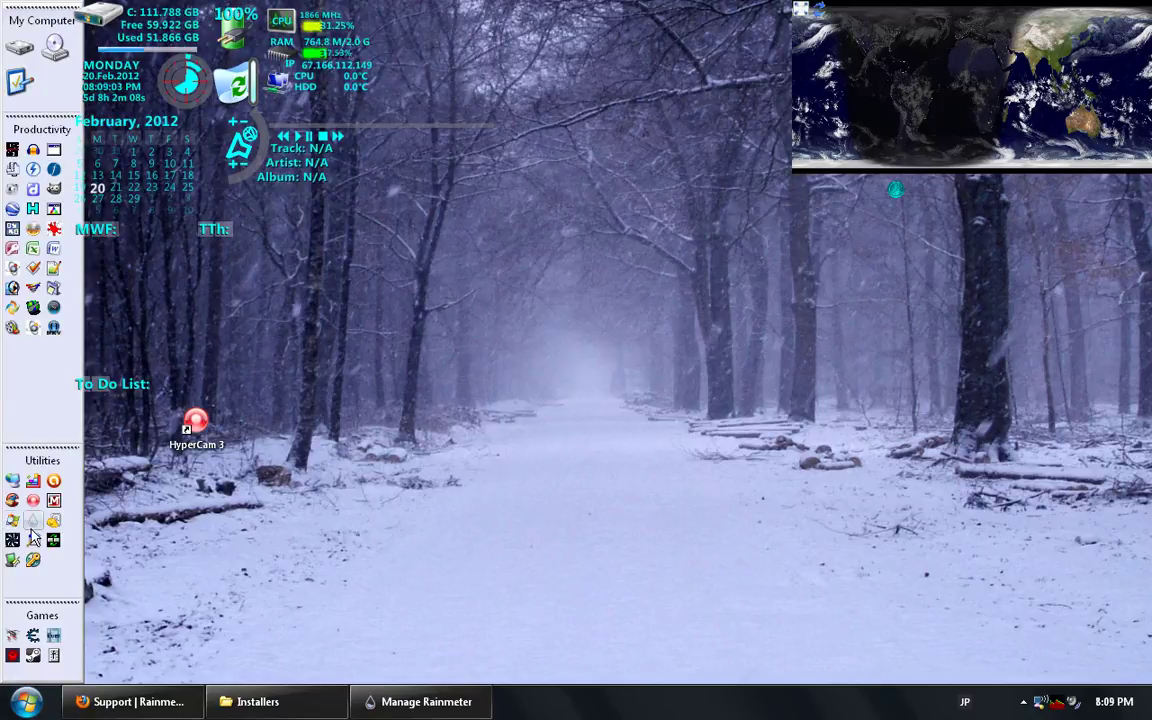
click(12, 481)
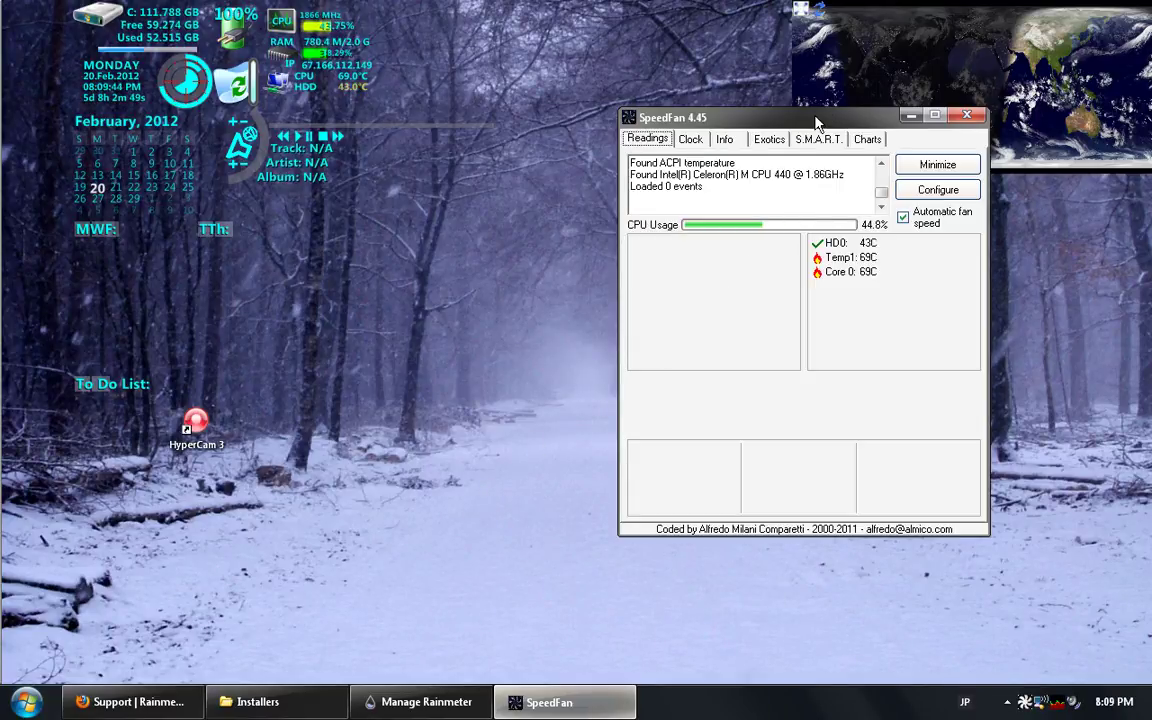
drag(815, 128, 626, 185)
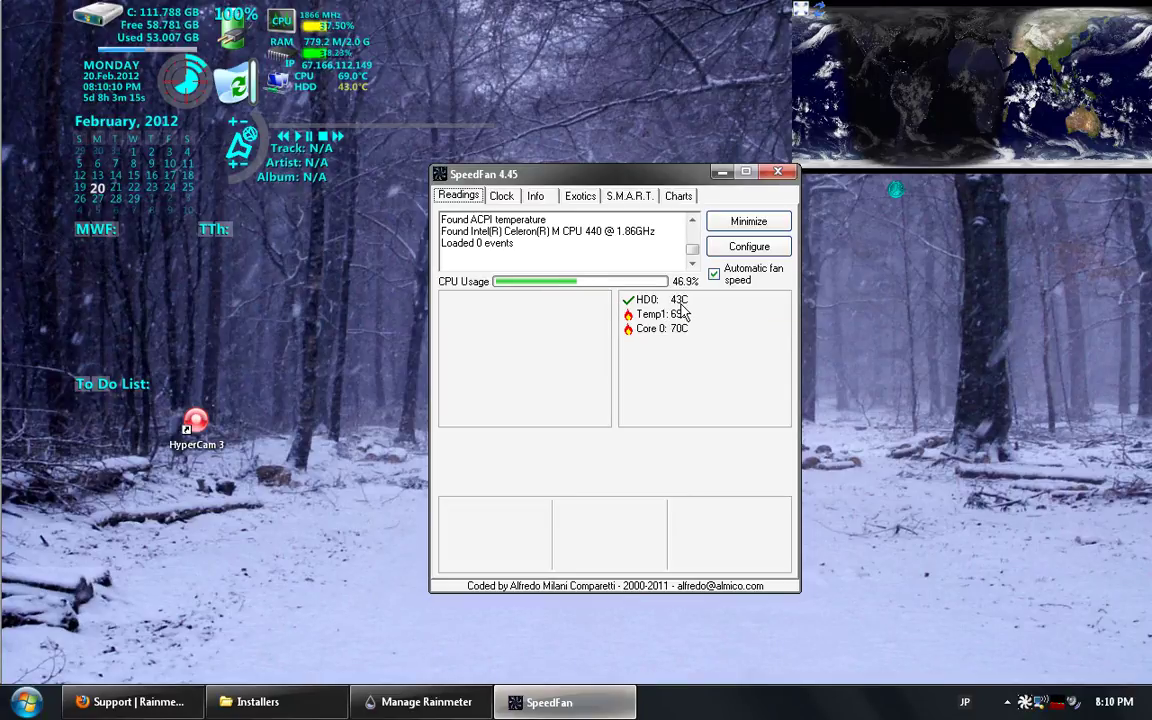
mouse_move(681, 313)
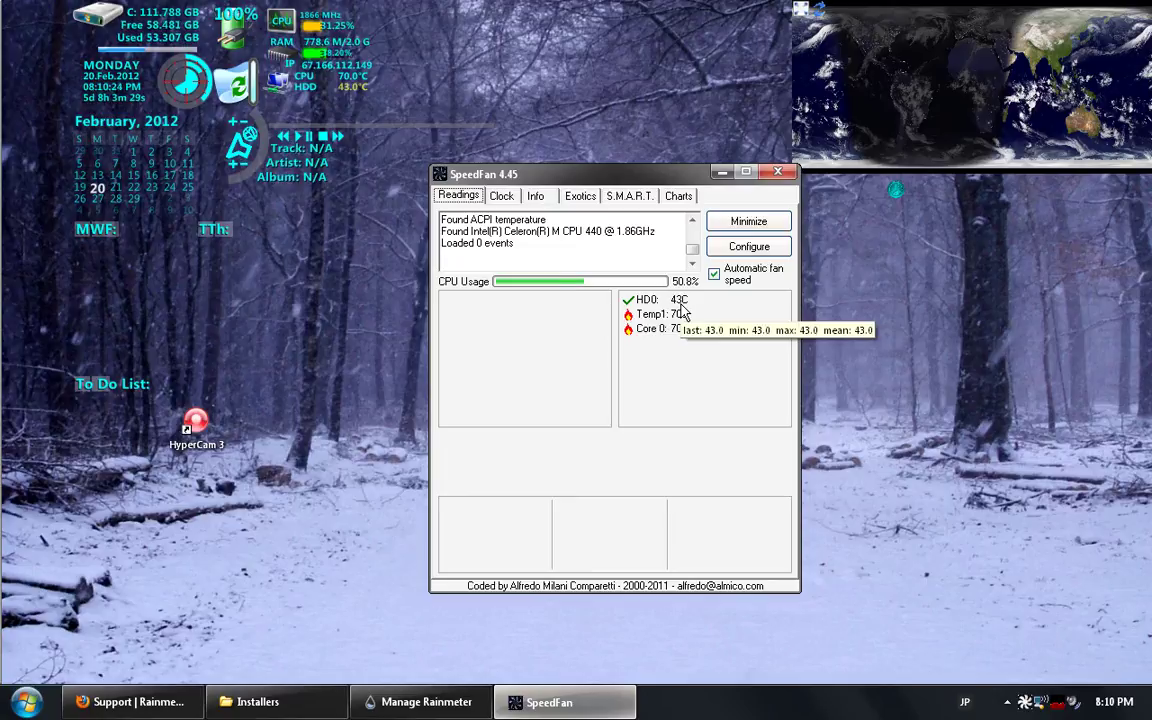
- Open SpeedFan's Configure dialog and view its Fans, Voltages, Speeds, Fan Control and Options pages
click(722, 250)
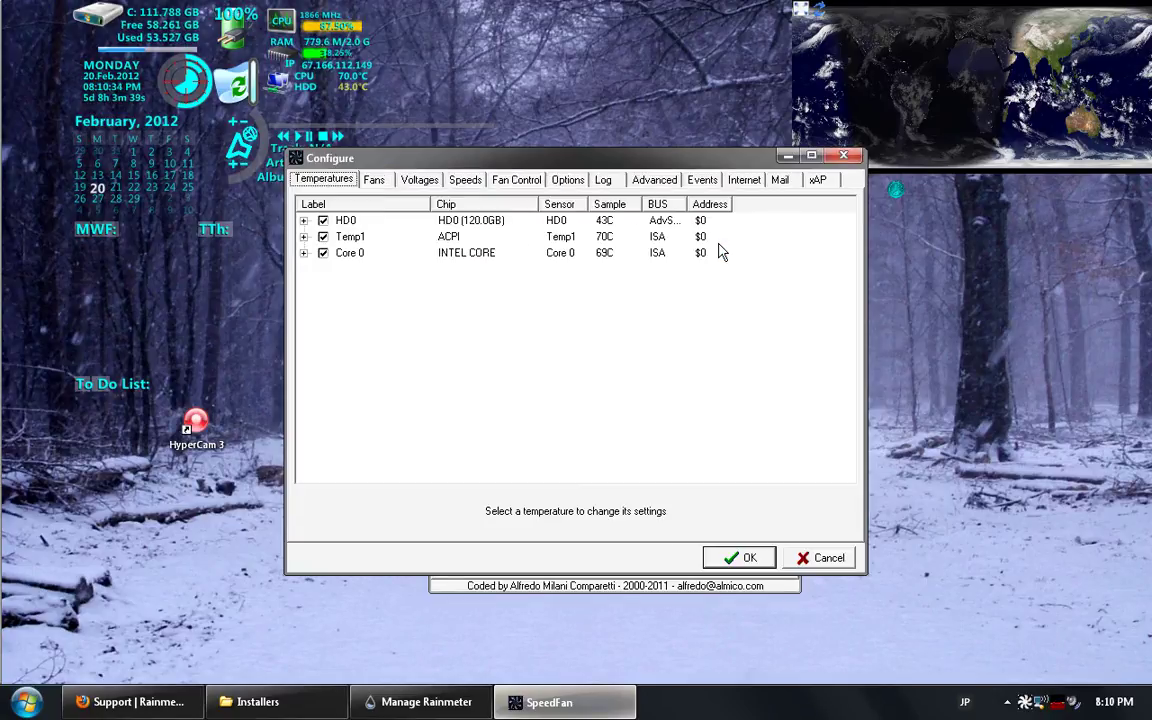
click(379, 186)
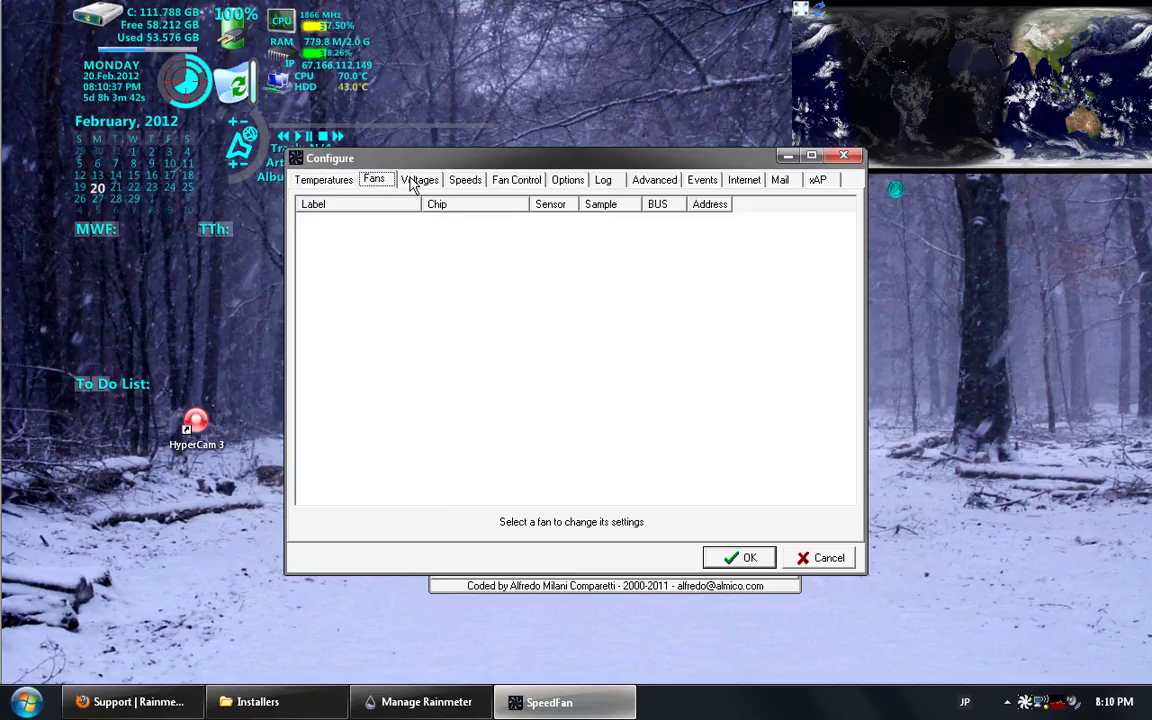
click(414, 182)
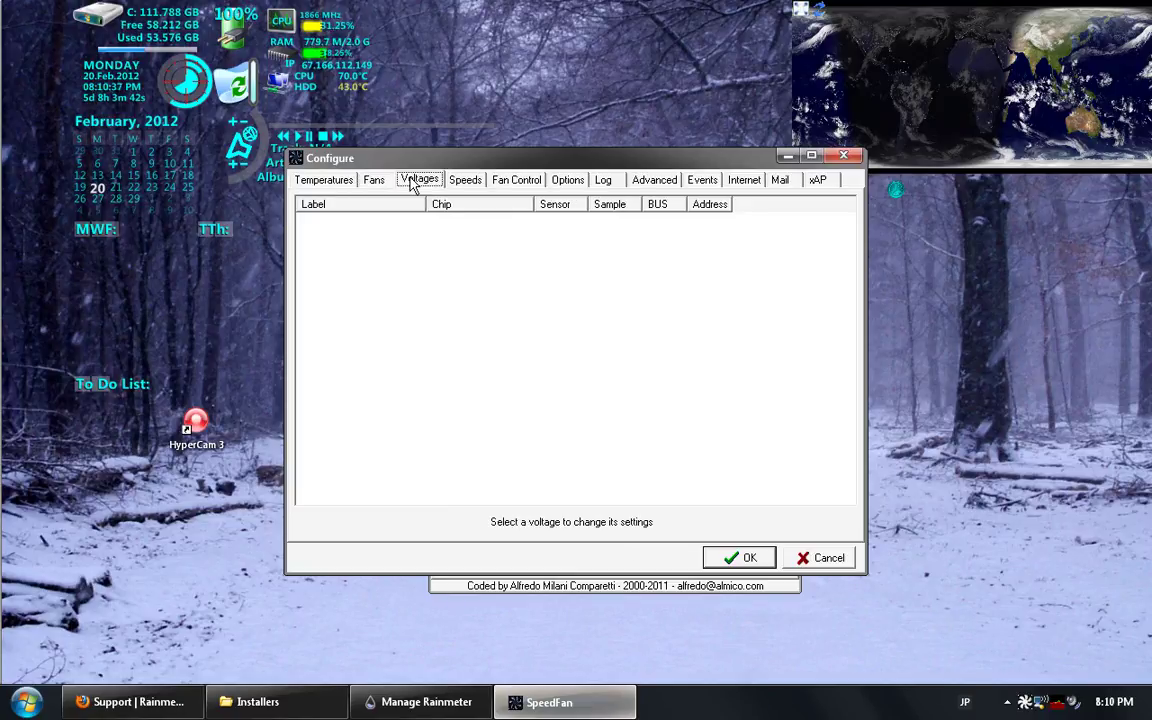
click(466, 182)
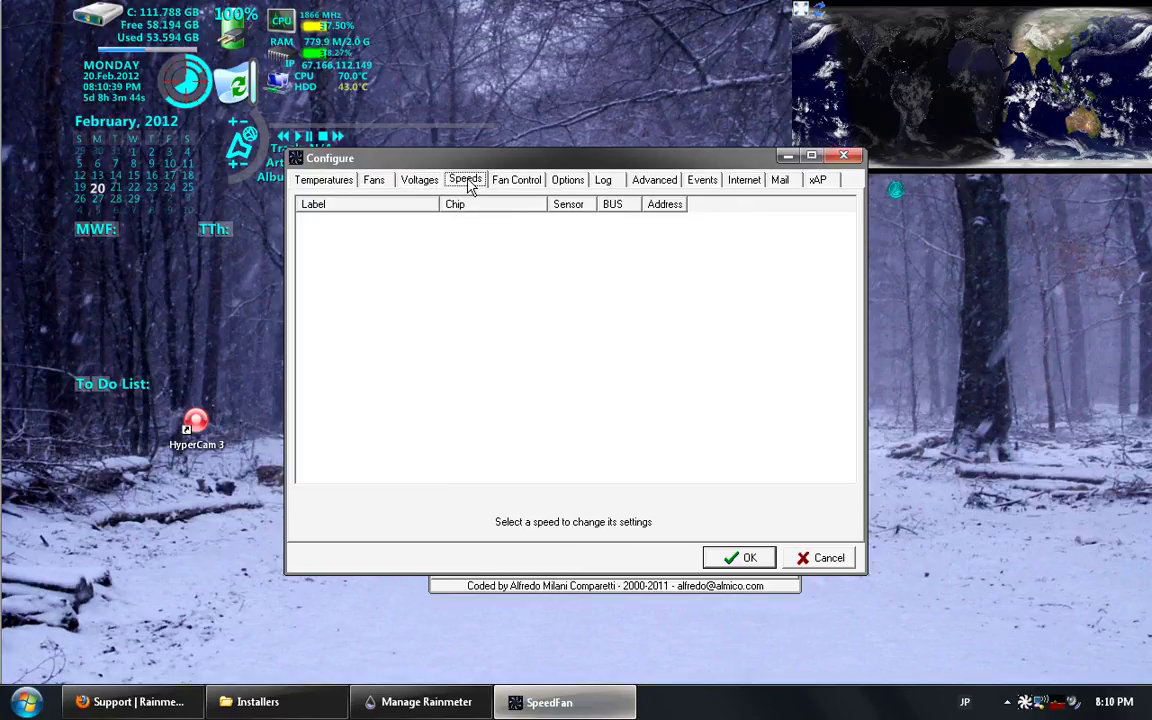
click(530, 188)
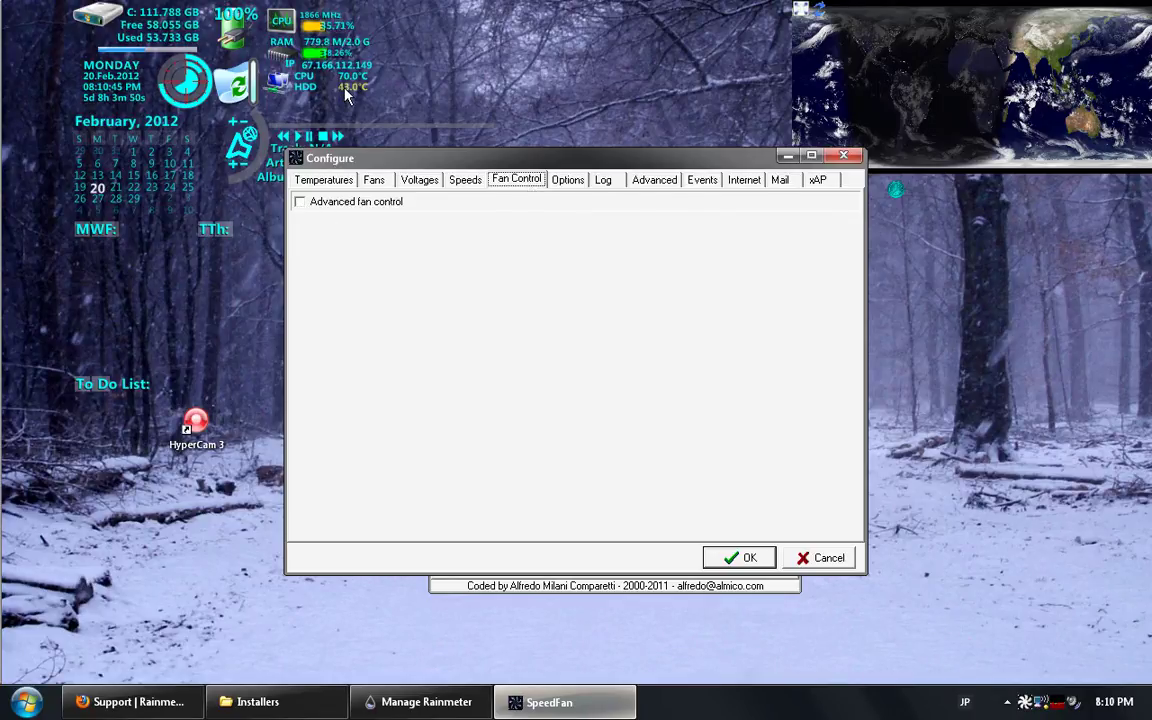
click(565, 185)
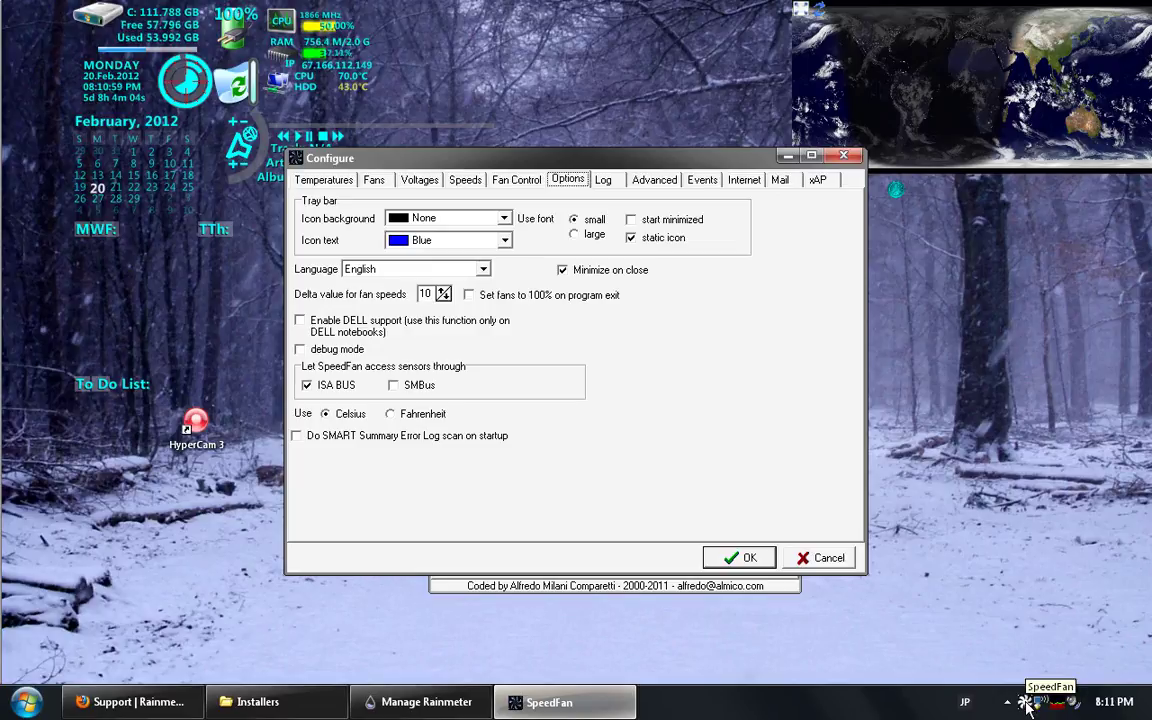
- Bring up SpeedFan's tray icon menu, dismiss it, and return to the configuration window
right_click(1025, 702)
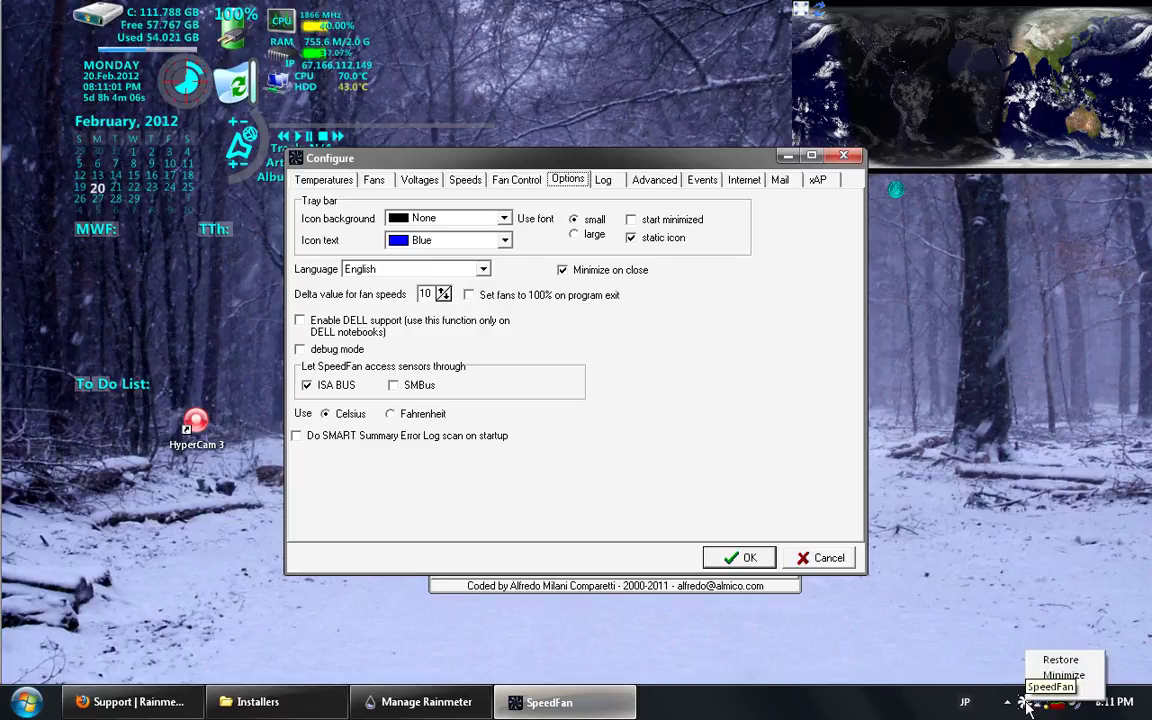
click(1022, 703)
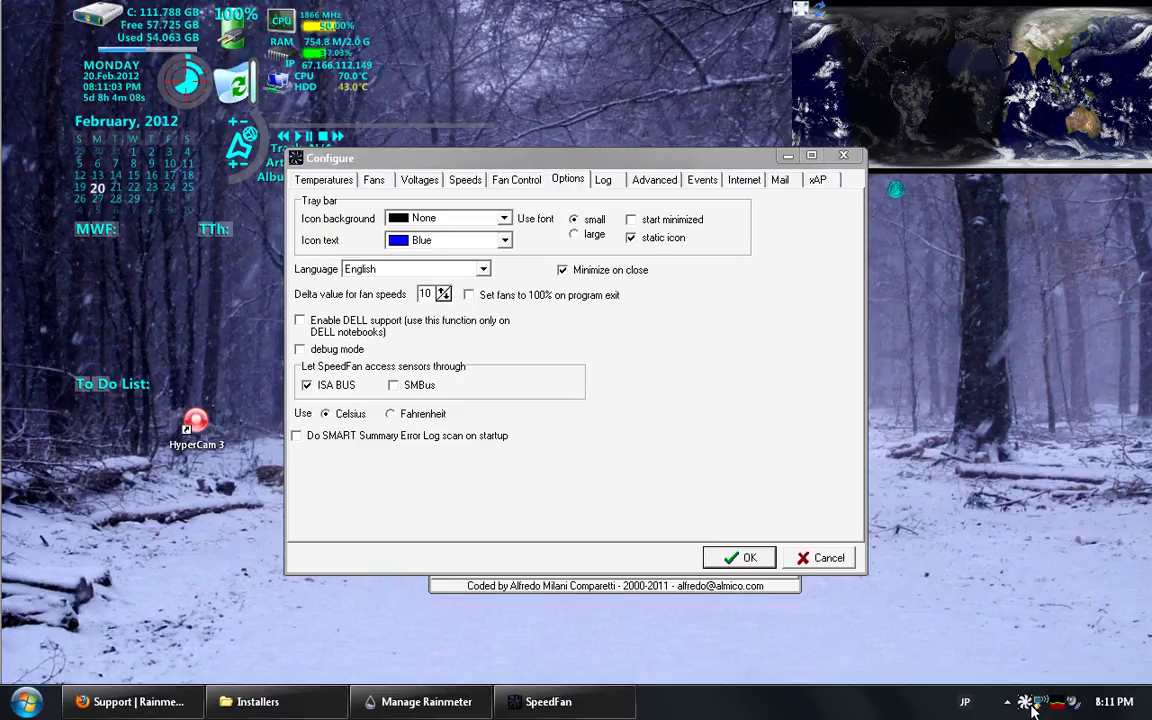
click(1026, 704)
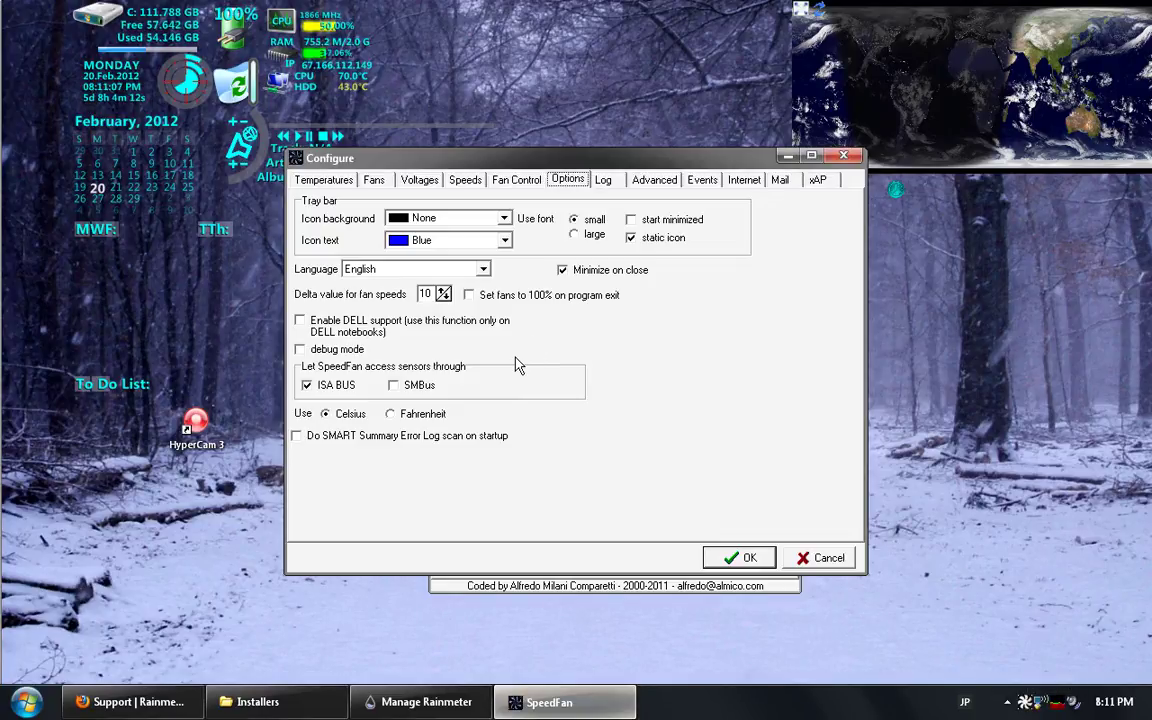
- Accept the SpeedFan configuration and minimize SpeedFan, leaving HD0, Temp1 and Core 0 readings running
click(323, 180)
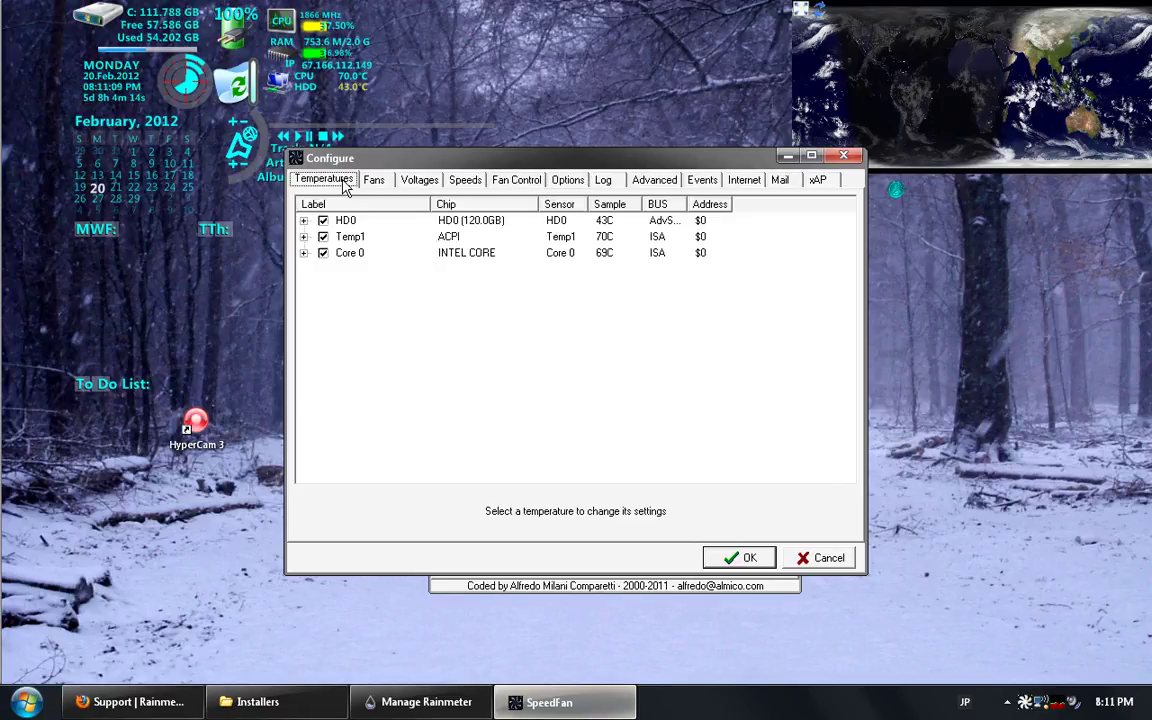
click(740, 557)
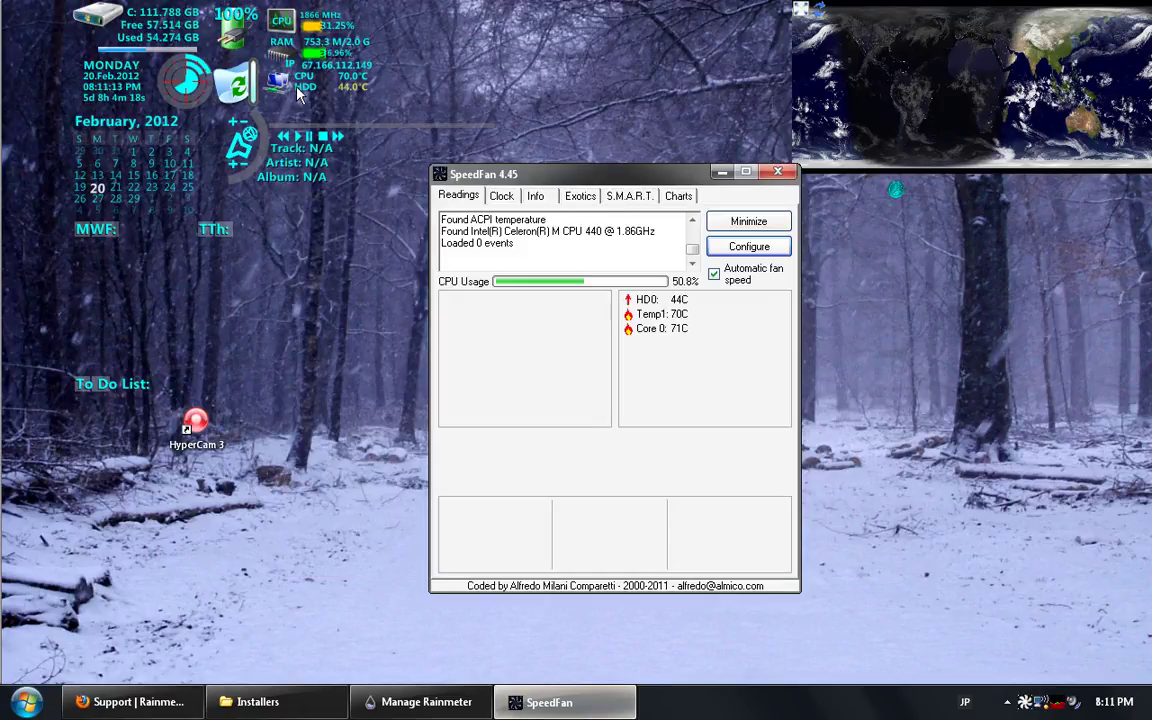
click(768, 222)
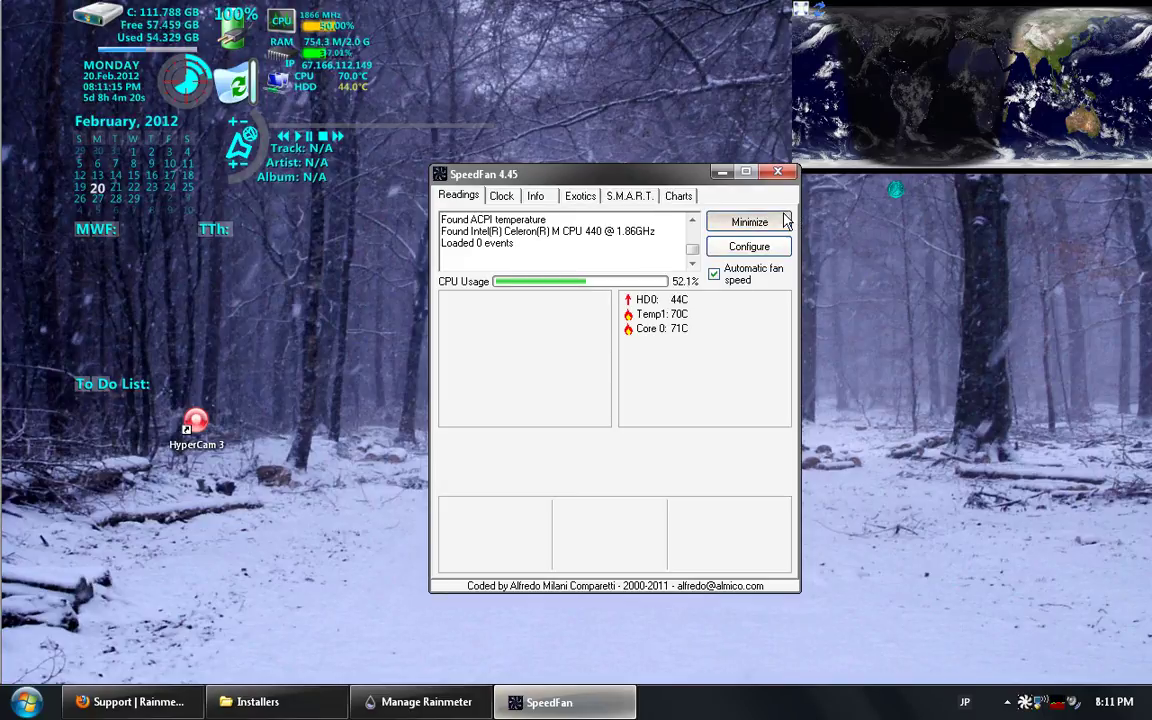